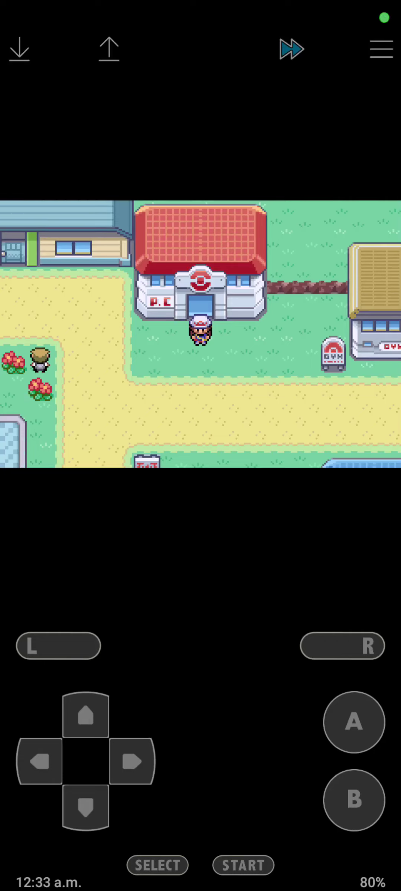
# Review the party's summaries and skills from the pause menu, then return to the overworld.
pyautogui.click(243, 865)
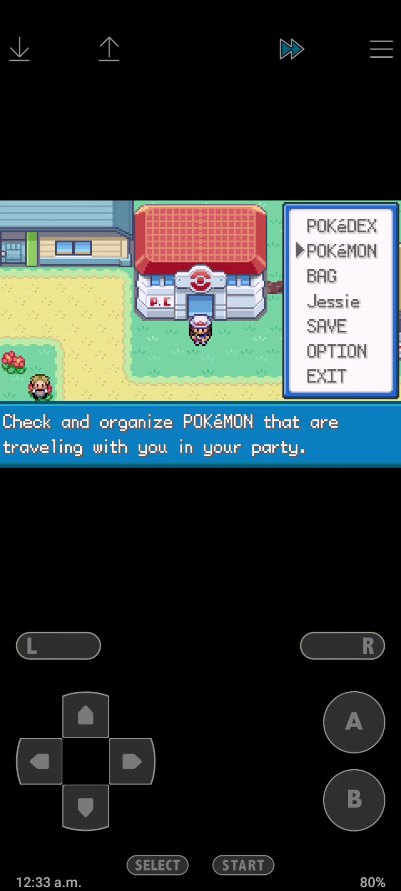
pyautogui.click(354, 722)
pyautogui.click(354, 722)
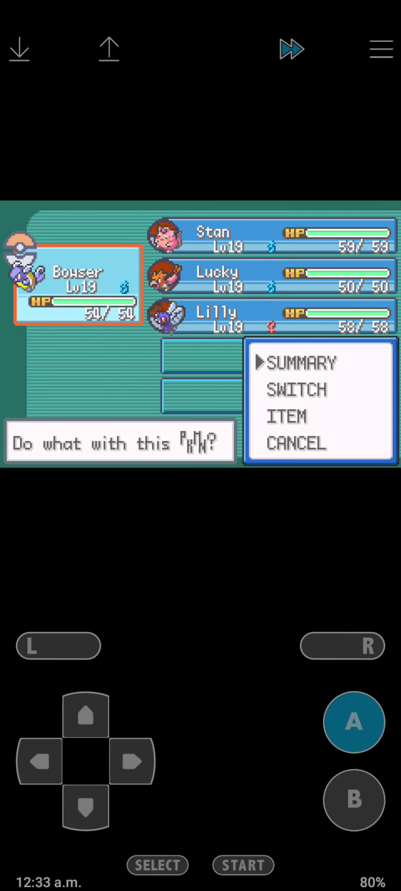
pyautogui.click(354, 722)
pyautogui.click(132, 761)
pyautogui.click(85, 807)
pyautogui.click(87, 715)
pyautogui.click(354, 800)
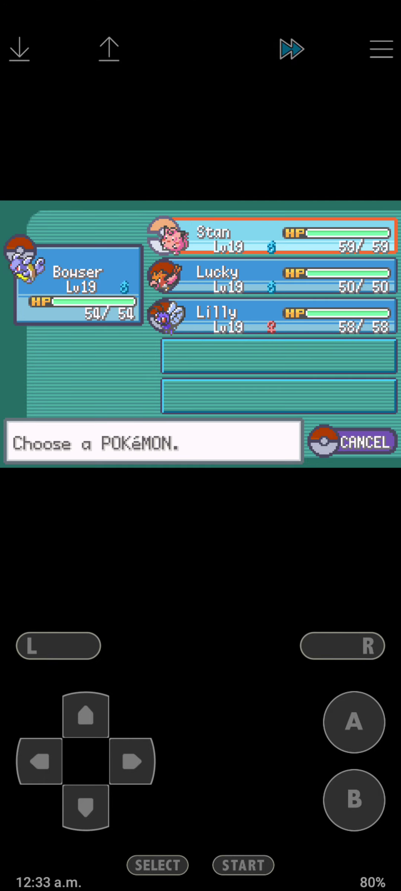
pyautogui.click(353, 800)
pyautogui.click(355, 722)
pyautogui.click(355, 800)
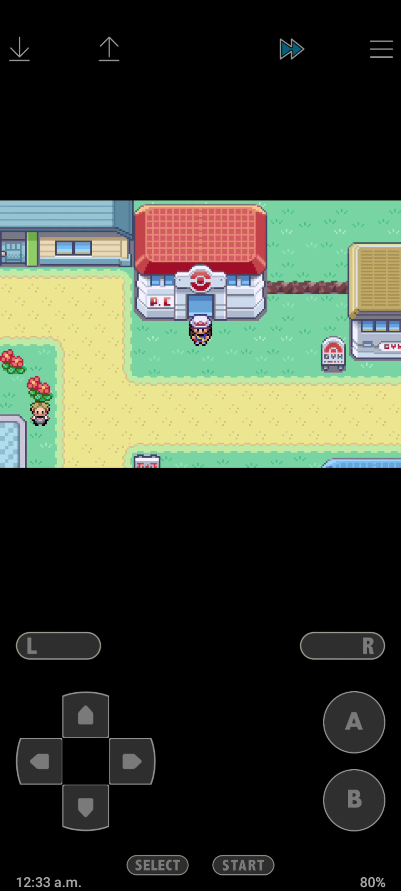
# Walk past the Pokémon Center to the rival near the bridge and start his battle.
pyautogui.click(40, 761)
pyautogui.click(85, 715)
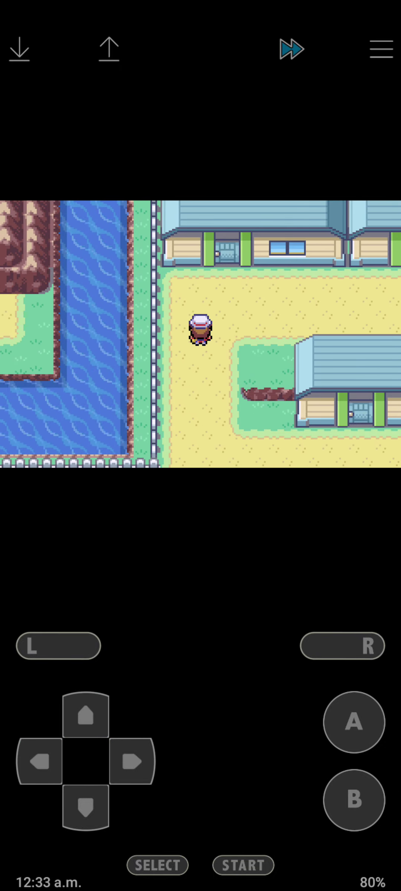
pyautogui.click(87, 715)
pyautogui.moveTo(131, 761); pyautogui.dragTo(131, 761)
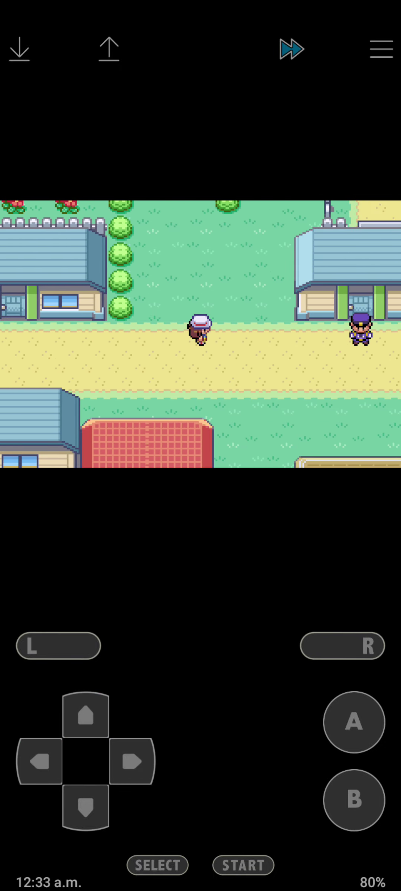
pyautogui.click(40, 762)
pyautogui.click(86, 715)
pyautogui.click(354, 722)
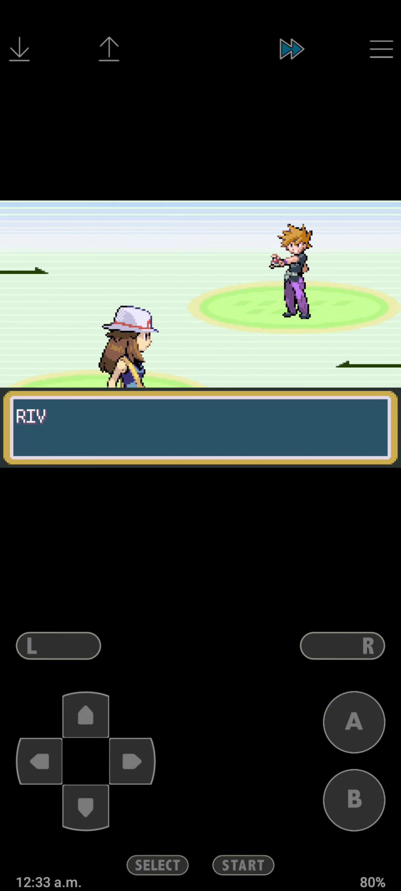
pyautogui.click(354, 723)
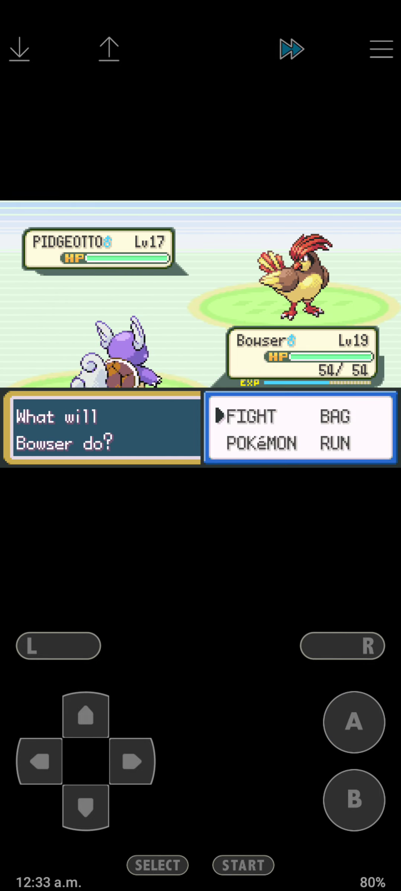
# Defeat the rival's Pidgeotto with Water Gun and repeated Bite attacks.
pyautogui.click(354, 722)
pyautogui.click(354, 723)
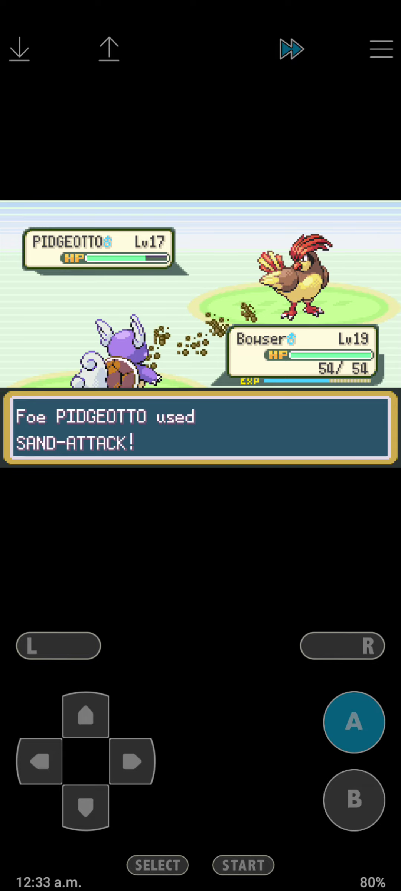
pyautogui.click(355, 722)
pyautogui.click(132, 761)
pyautogui.click(354, 722)
pyautogui.click(354, 722)
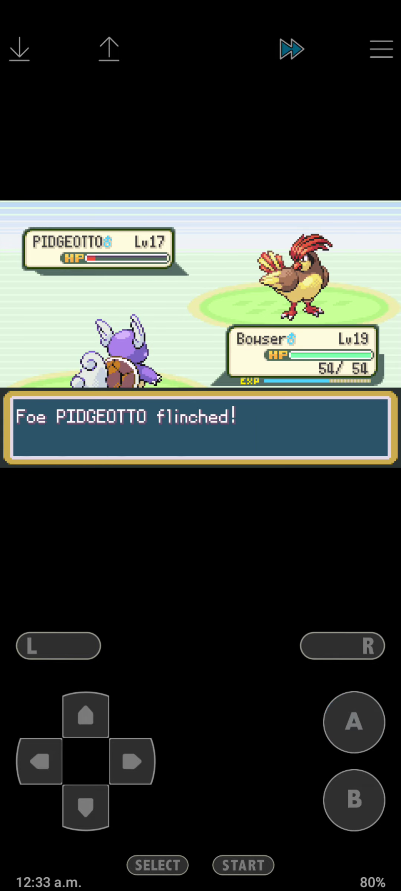
pyautogui.click(354, 722)
pyautogui.click(354, 722)
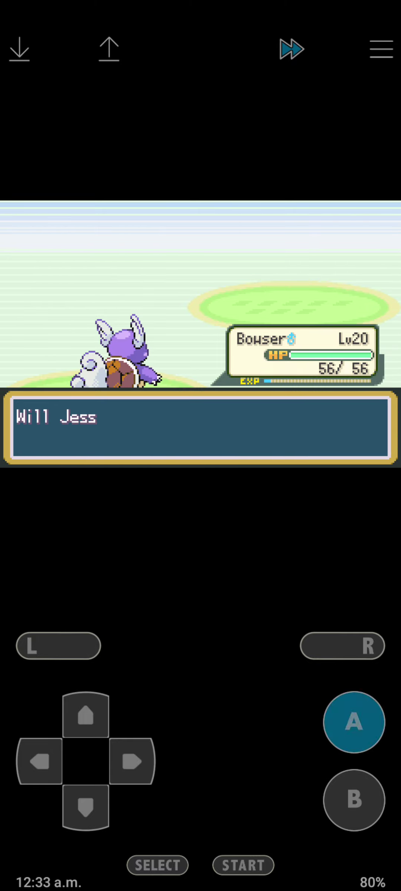
# Switch in Lilly and defeat Bulbasaur with repeated Confusion.
pyautogui.click(354, 723)
pyautogui.click(85, 807)
pyautogui.click(354, 722)
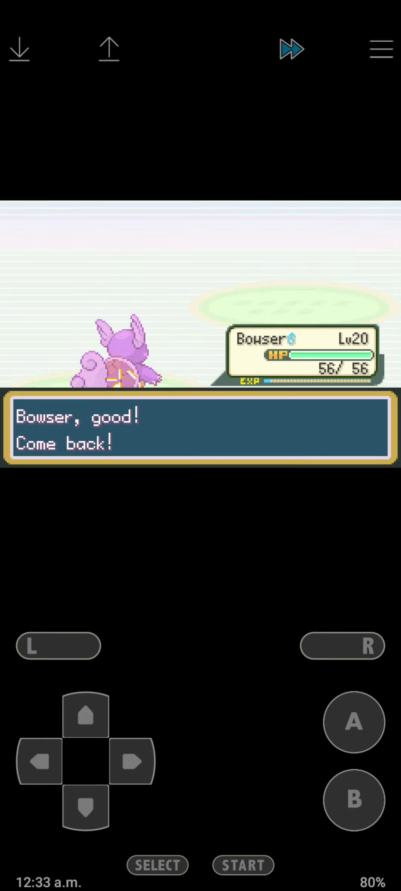
pyautogui.click(353, 722)
pyautogui.click(354, 722)
pyautogui.click(354, 722)
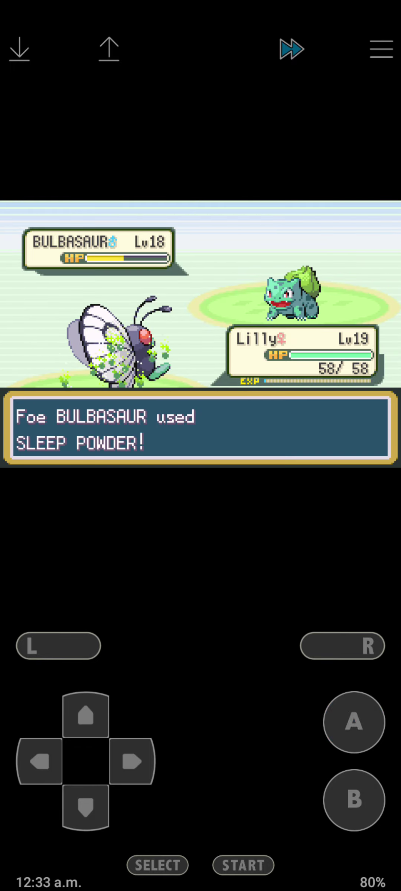
pyautogui.click(354, 722)
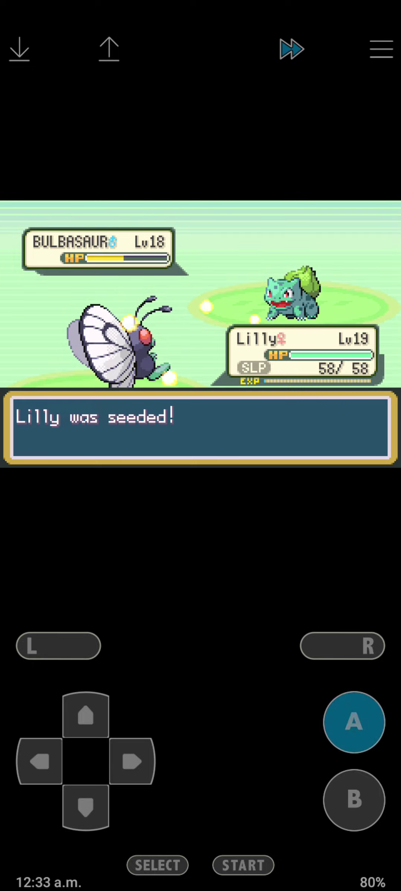
pyautogui.click(354, 722)
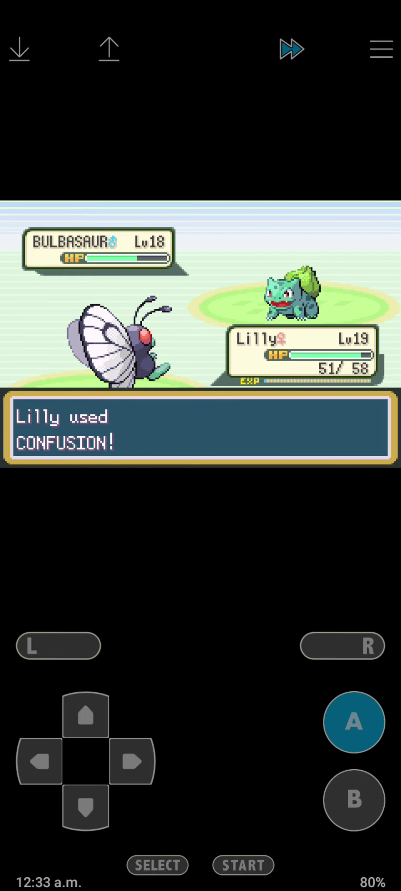
pyautogui.click(354, 723)
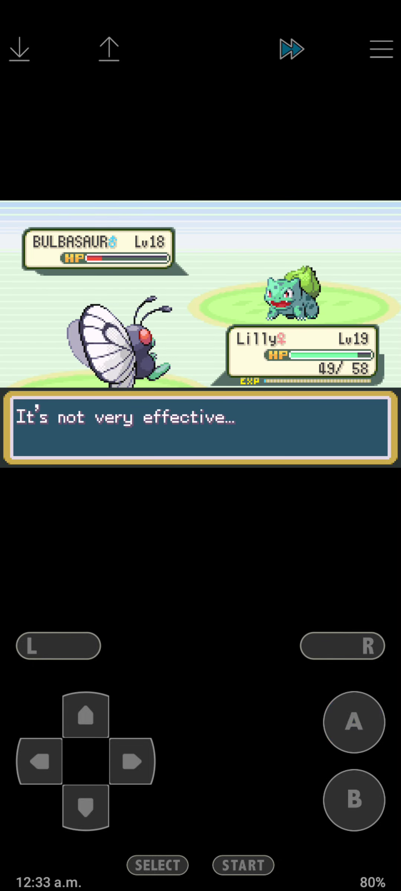
pyautogui.click(354, 722)
pyautogui.click(354, 722)
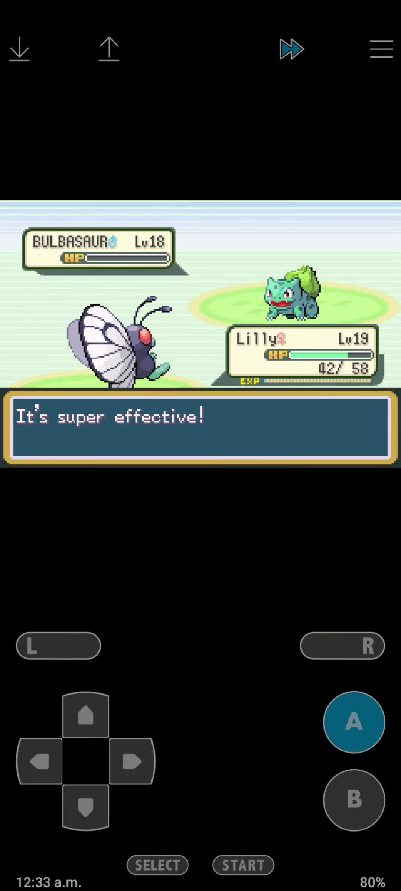
# Send in Stan and defeat Abra with Doubleslap.
pyautogui.click(355, 723)
pyautogui.click(131, 762)
pyautogui.click(354, 723)
pyautogui.click(354, 723)
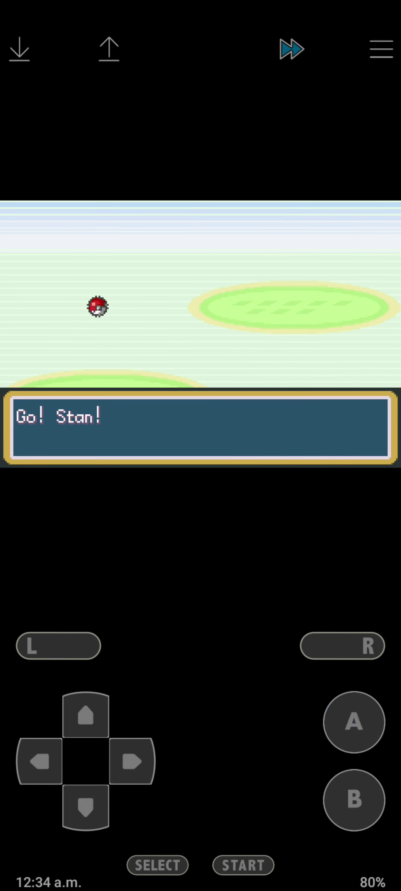
pyautogui.click(354, 721)
pyautogui.click(353, 723)
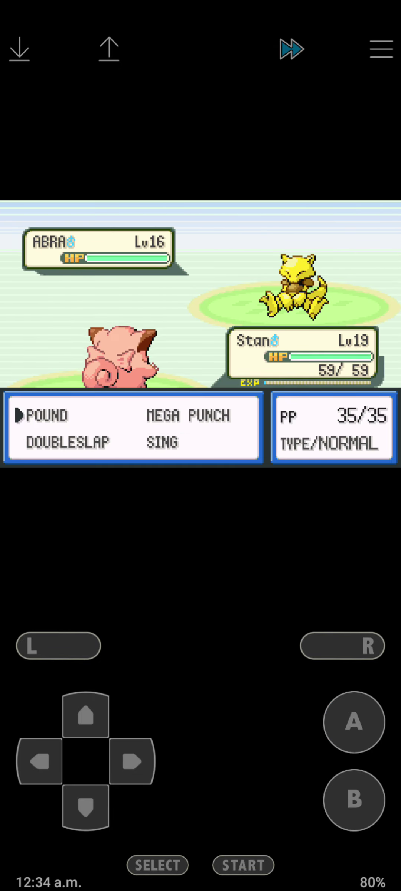
pyautogui.click(354, 722)
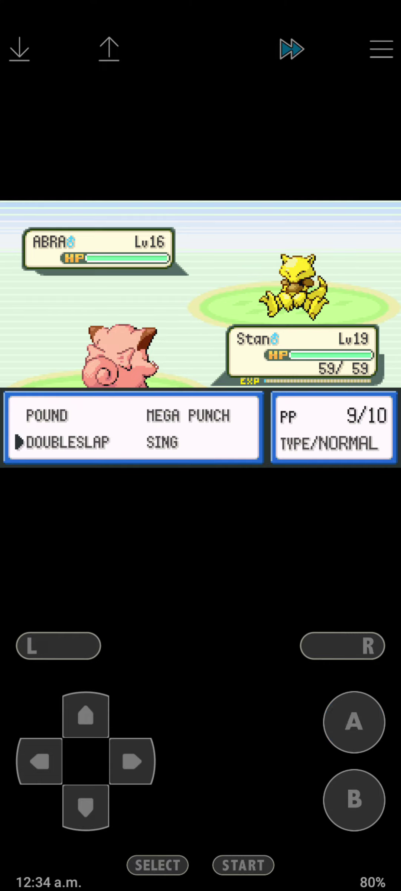
pyautogui.click(354, 722)
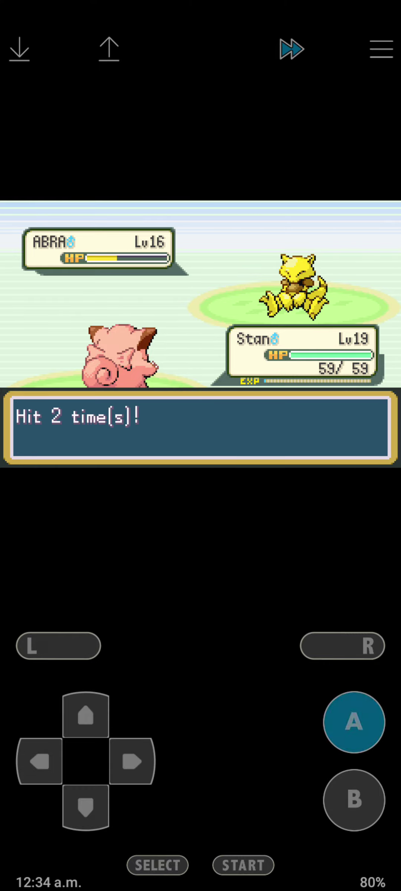
pyautogui.click(354, 722)
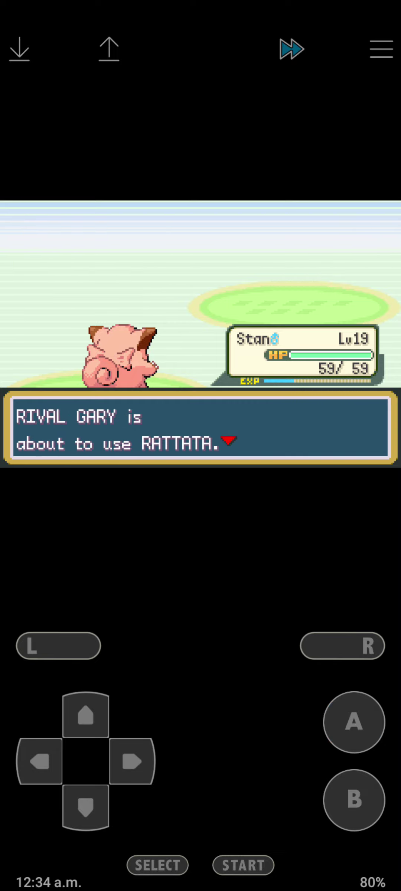
# Keep Stan in and finish Rattata with Doubleslap and Pound to win the battle.
pyautogui.click(353, 722)
pyautogui.click(353, 721)
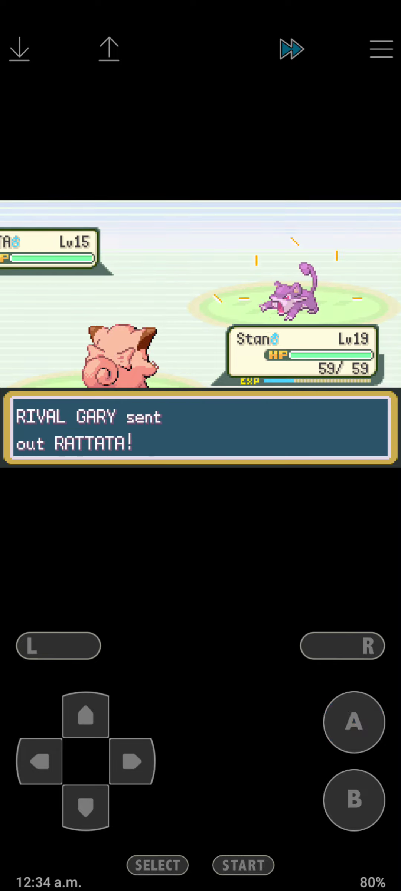
pyautogui.click(354, 722)
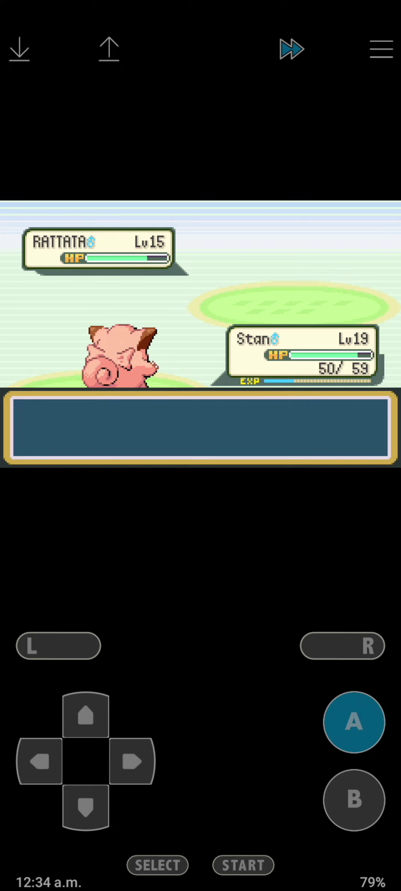
pyautogui.click(353, 722)
pyautogui.click(85, 715)
pyautogui.click(354, 722)
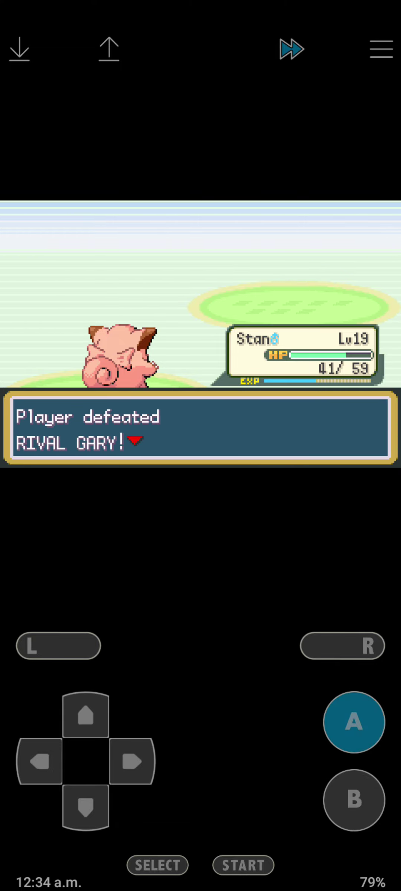
pyautogui.click(354, 723)
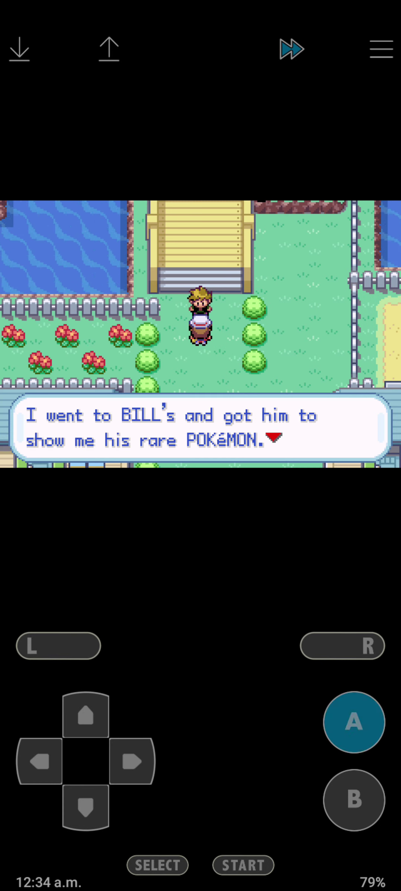
# Finish the rival's post-battle dialogue and receive the Fame Checker.
pyautogui.click(354, 722)
pyautogui.click(354, 722)
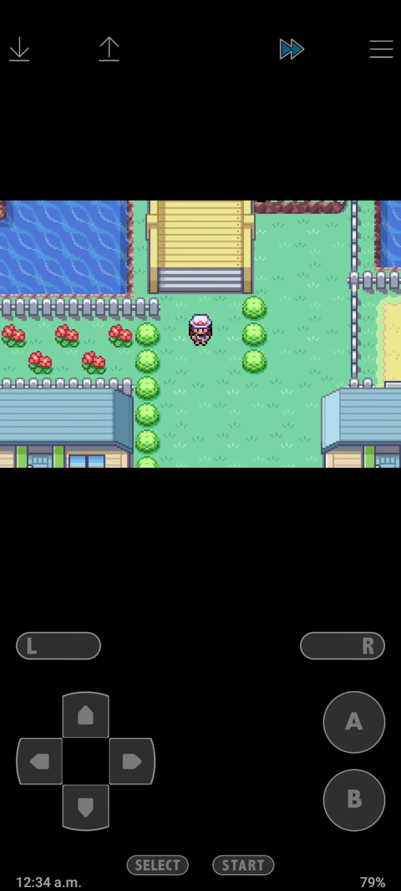
pyautogui.click(243, 864)
pyautogui.click(355, 722)
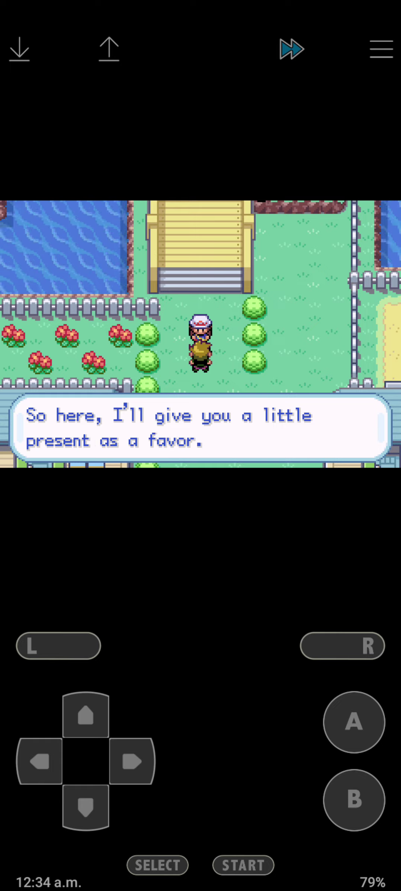
pyautogui.click(354, 722)
pyautogui.click(354, 722)
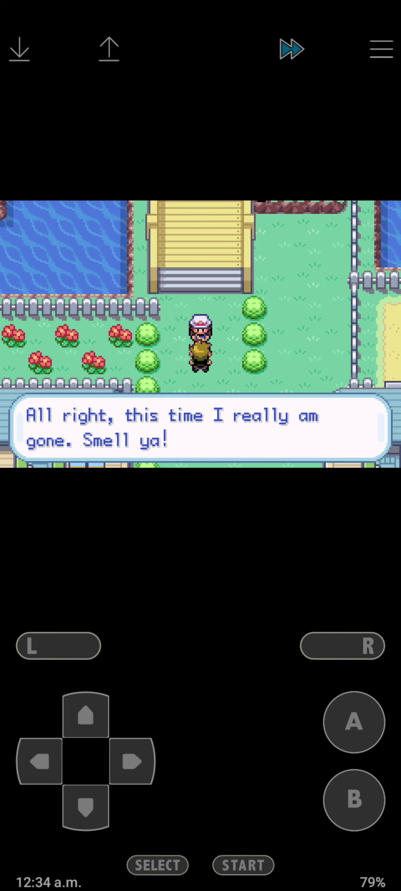
# Swap Bowser with Lucky so Lucky leads the party, then walk up onto the bridge.
pyautogui.click(353, 722)
pyautogui.click(243, 865)
pyautogui.click(354, 722)
pyautogui.click(353, 721)
pyautogui.click(132, 760)
pyautogui.click(85, 806)
pyautogui.click(354, 722)
pyautogui.click(353, 801)
pyautogui.moveTo(86, 714); pyautogui.dragTo(85, 715)
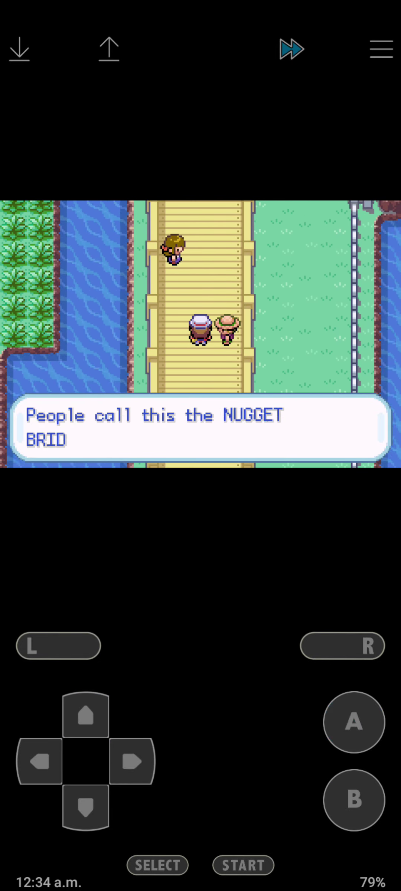
# Battle Bug Catcher Cale, knocking out Caterpie and Weedle with Lucky's Peck.
pyautogui.click(354, 722)
pyautogui.click(20, 49)
pyautogui.click(354, 722)
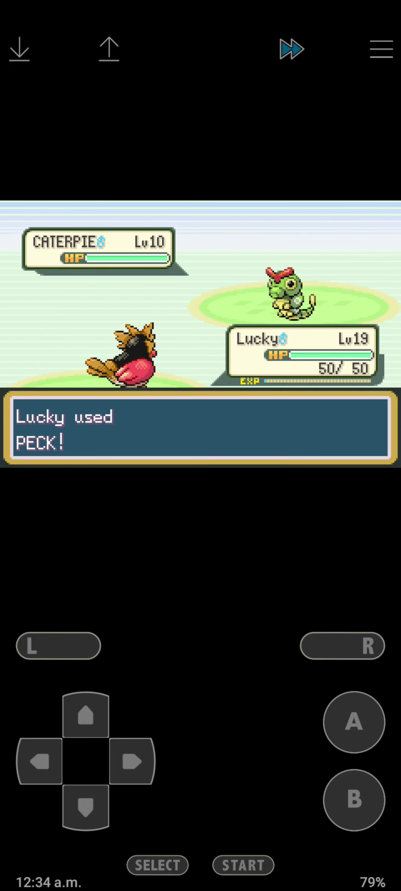
pyautogui.click(354, 722)
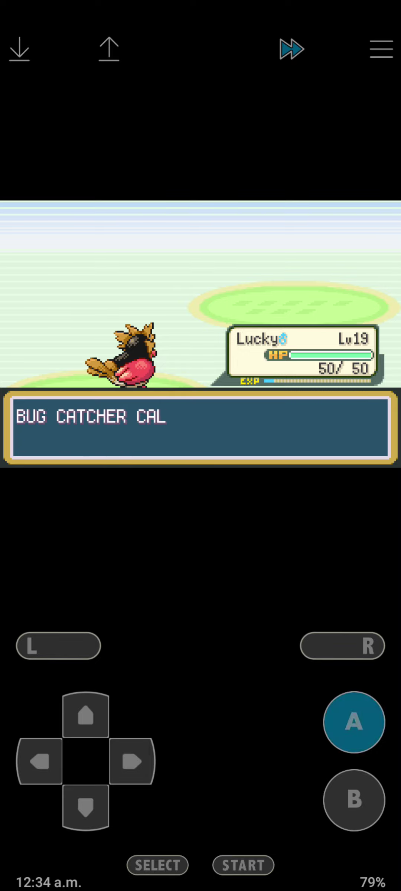
pyautogui.click(354, 721)
pyautogui.click(354, 801)
pyautogui.click(354, 723)
pyautogui.click(355, 722)
pyautogui.click(354, 722)
# Finish Cale's Metapod and Kakuna with Peck and collect the prize money.
pyautogui.click(353, 801)
pyautogui.click(354, 722)
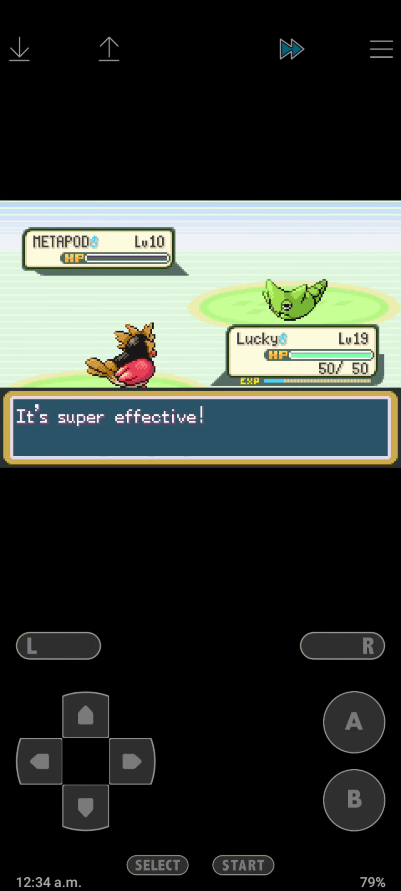
pyautogui.click(354, 722)
pyautogui.click(354, 801)
pyautogui.click(353, 722)
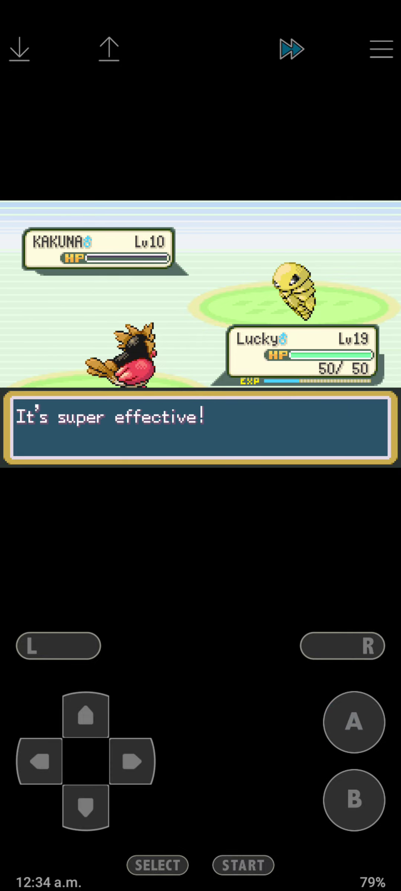
pyautogui.click(354, 723)
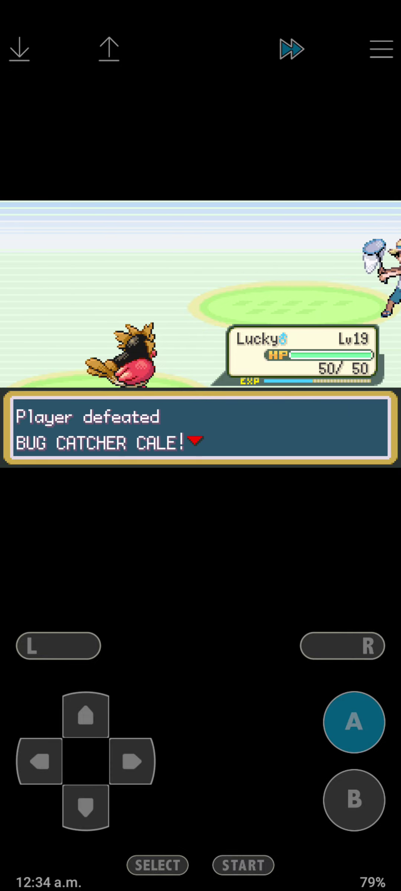
pyautogui.click(354, 723)
pyautogui.click(354, 723)
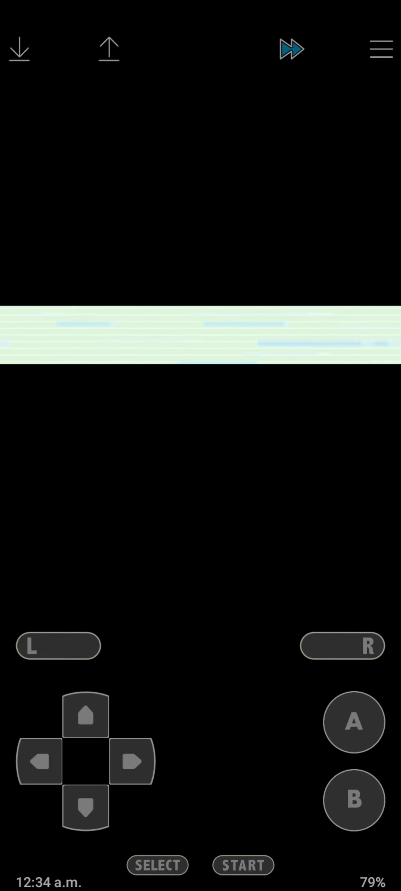
# Defeat Lass Ali's Pidgey, Oddish and last Pokémon with Lucky's Peck, then walk on.
pyautogui.click(355, 722)
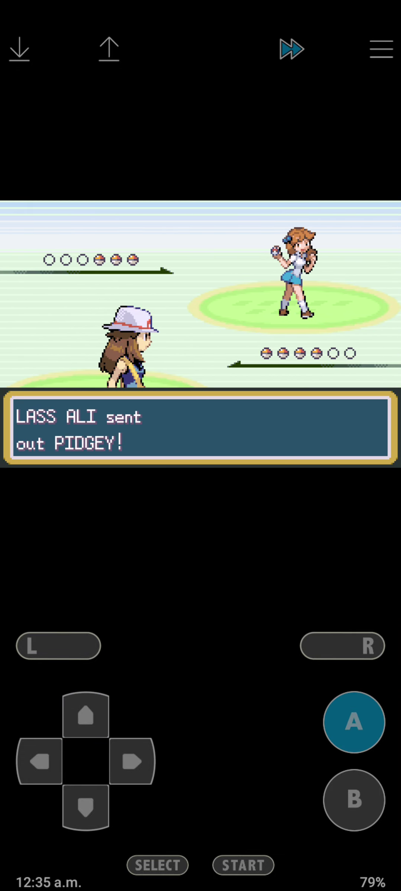
pyautogui.click(355, 722)
pyautogui.click(353, 722)
pyautogui.click(354, 723)
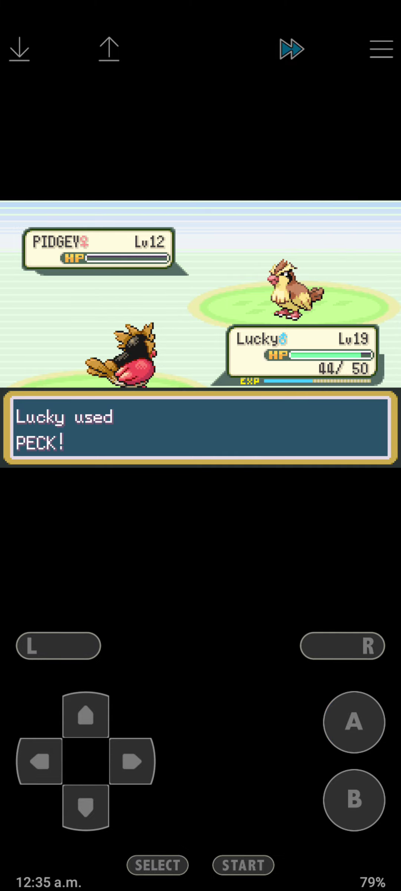
pyautogui.click(353, 800)
pyautogui.click(354, 722)
pyautogui.click(354, 722)
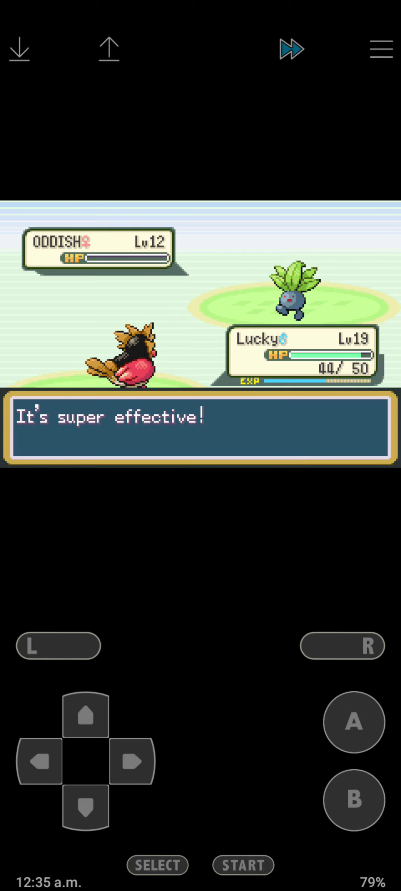
pyautogui.click(354, 723)
pyautogui.click(354, 722)
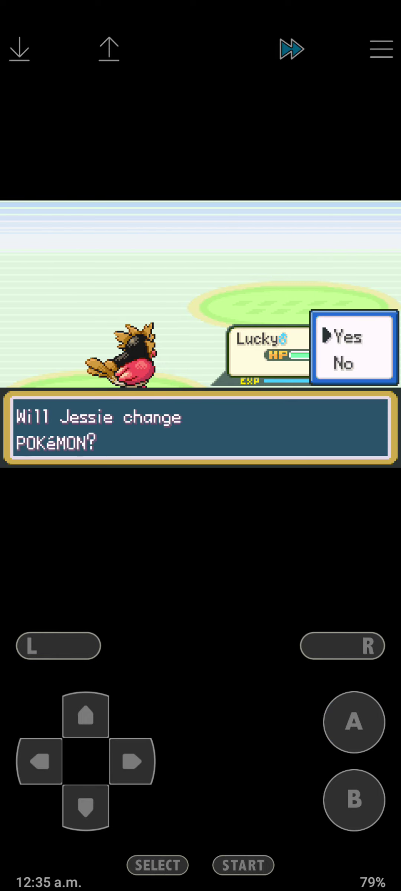
pyautogui.click(354, 800)
pyautogui.click(354, 722)
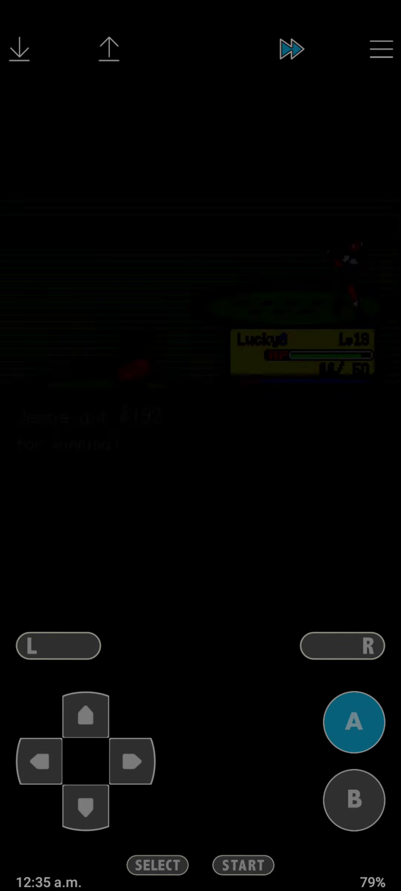
pyautogui.click(86, 715)
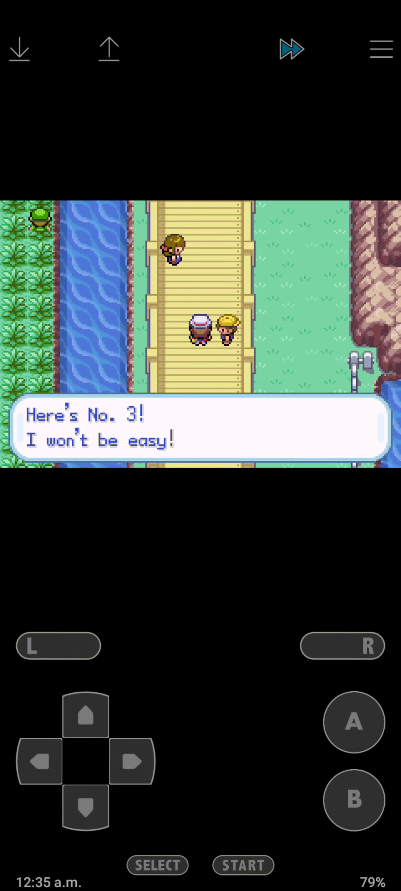
# Accept Youngster Timmy's challenge and knock out Sandshrew with Lucky's Peck, reaching level 20.
pyautogui.click(354, 722)
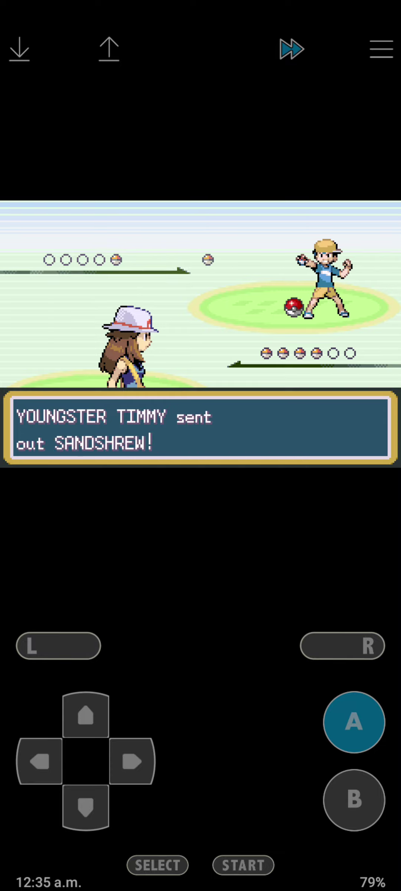
pyautogui.click(354, 722)
pyautogui.click(354, 722)
pyautogui.click(353, 723)
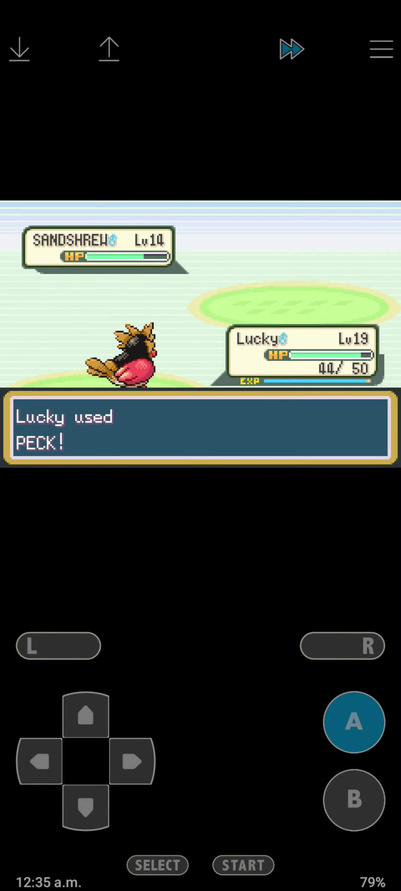
pyautogui.click(354, 723)
pyautogui.click(354, 723)
pyautogui.click(355, 722)
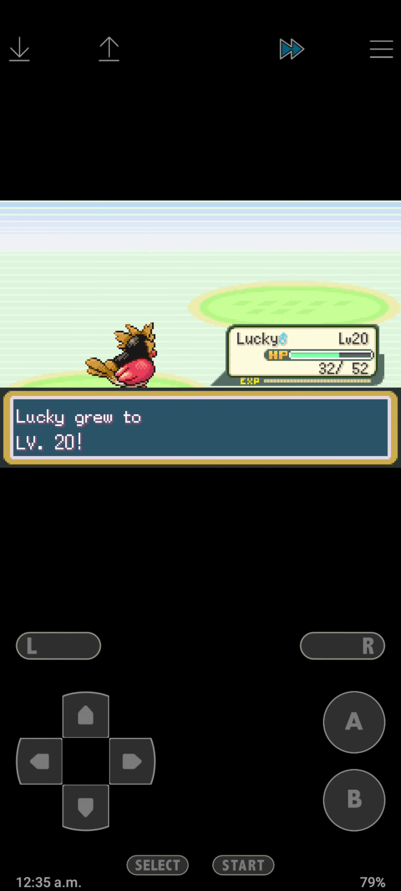
pyautogui.click(353, 723)
# Switch to Lilly, defeat Ekans with Confusion, and let Lucky evolve into Fearow.
pyautogui.click(355, 722)
pyautogui.click(86, 807)
pyautogui.click(86, 716)
pyautogui.click(85, 807)
pyautogui.click(354, 722)
pyautogui.click(354, 722)
pyautogui.click(353, 722)
pyautogui.click(353, 723)
pyautogui.click(353, 722)
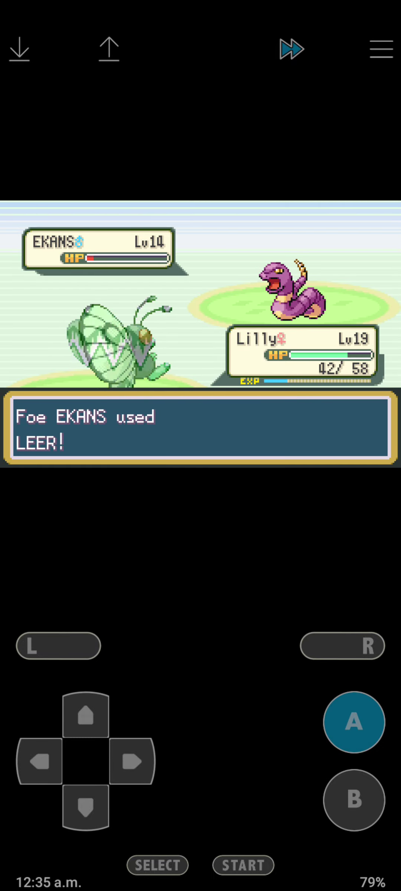
pyautogui.click(354, 723)
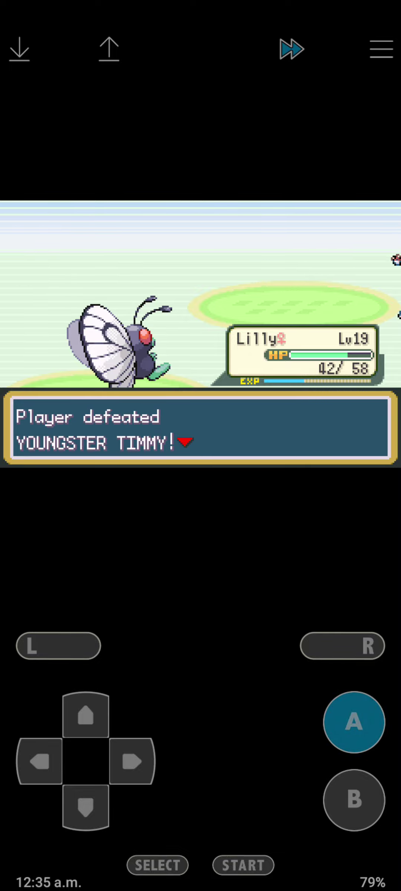
pyautogui.click(353, 722)
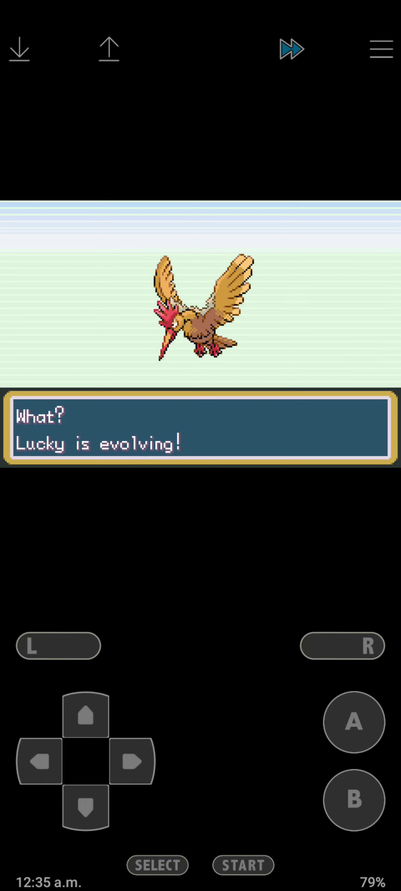
pyautogui.click(353, 722)
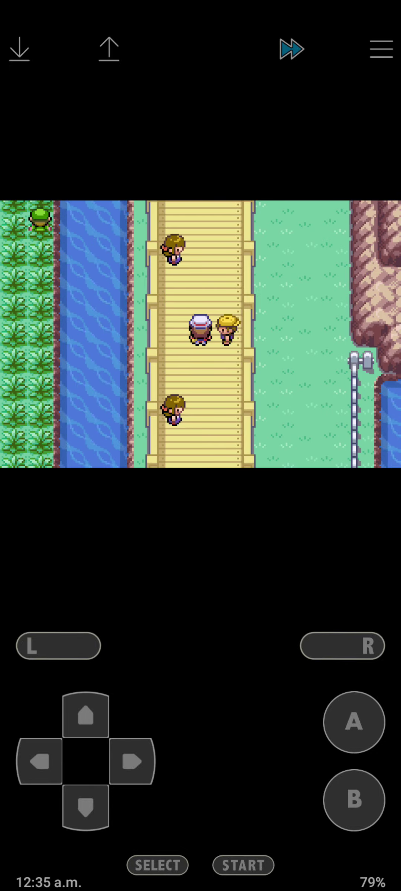
# Swap Lilly to the front of the party and accept the fourth bridge trainer's challenge.
pyautogui.click(244, 865)
pyautogui.click(354, 722)
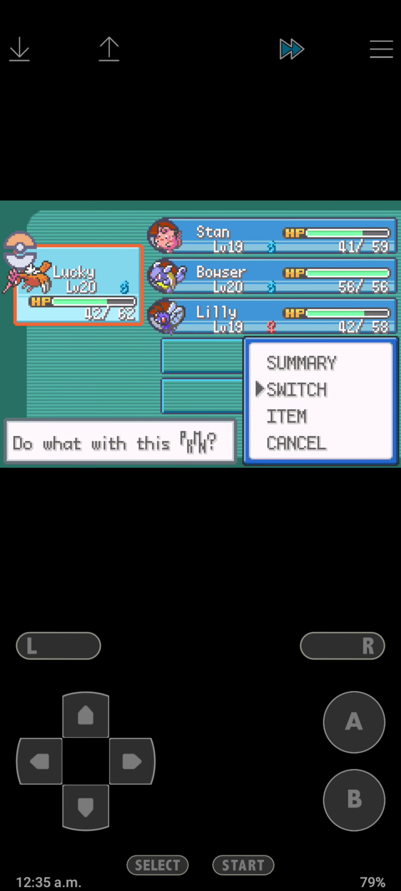
pyautogui.click(354, 723)
pyautogui.click(132, 761)
pyautogui.click(86, 807)
pyautogui.click(86, 807)
pyautogui.click(354, 722)
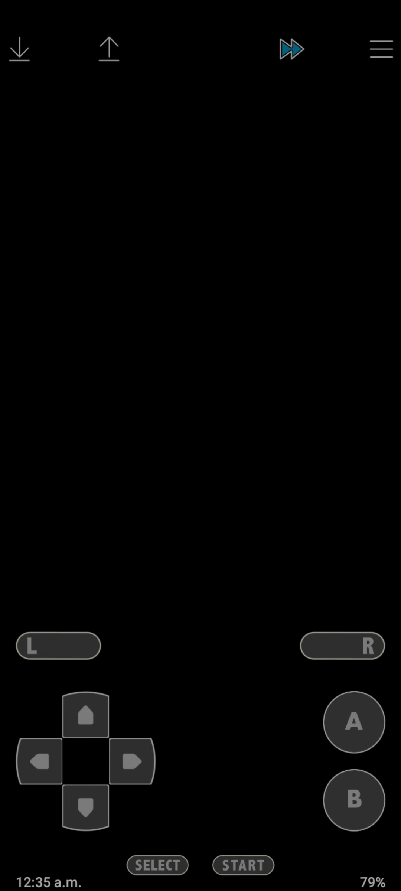
pyautogui.click(354, 800)
pyautogui.click(86, 715)
pyautogui.click(354, 722)
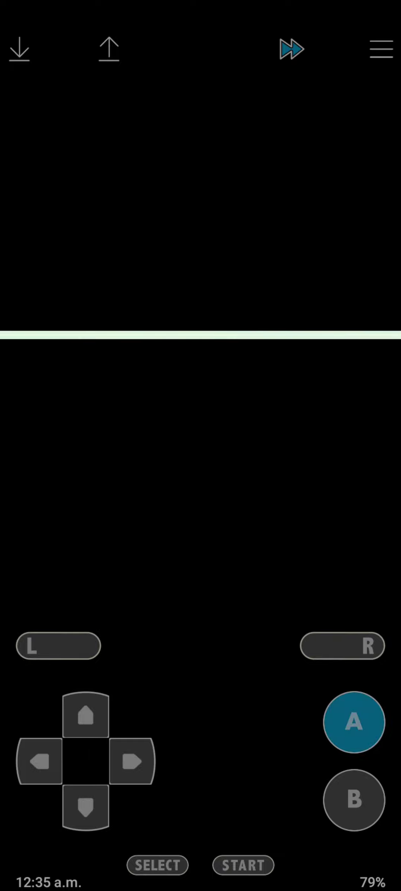
# Knock out the Nidoran♂ with Lilly's Confusion then Tackle, declining to change Pokémon.
pyautogui.click(354, 722)
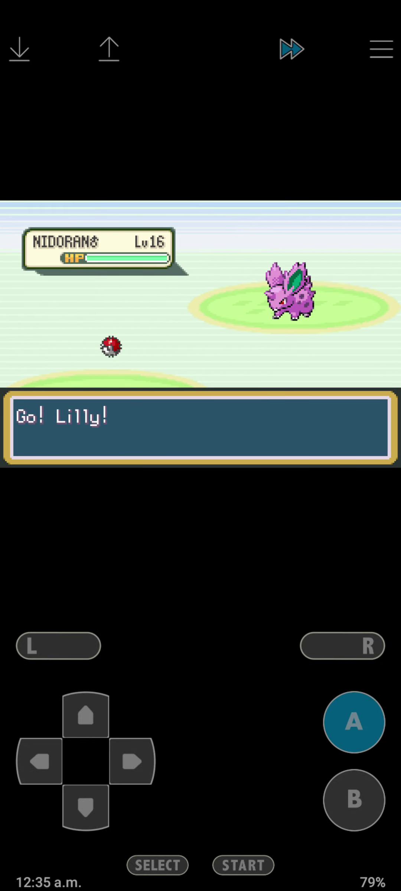
pyautogui.click(354, 723)
pyautogui.click(355, 722)
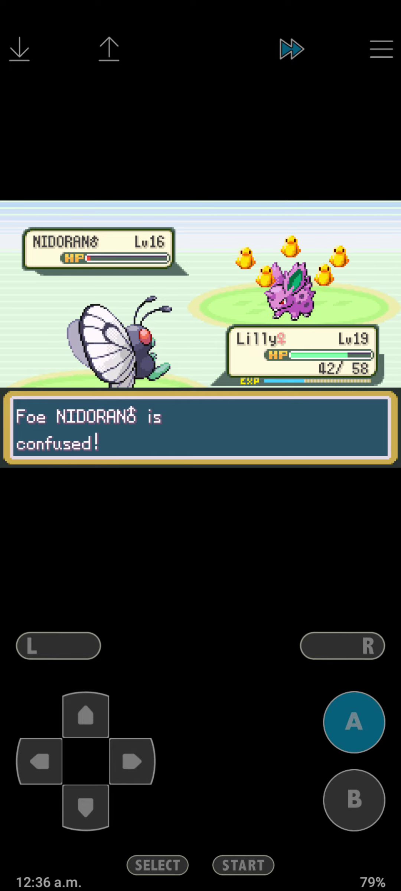
pyautogui.click(354, 722)
pyautogui.click(132, 761)
pyautogui.click(354, 722)
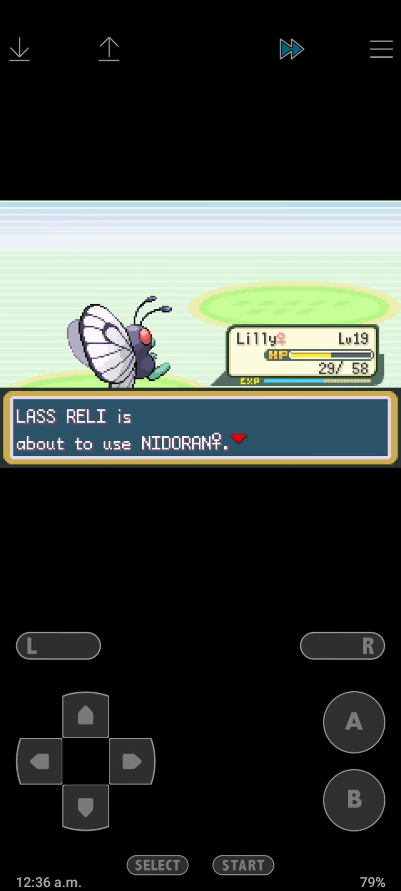
pyautogui.click(354, 722)
pyautogui.click(354, 722)
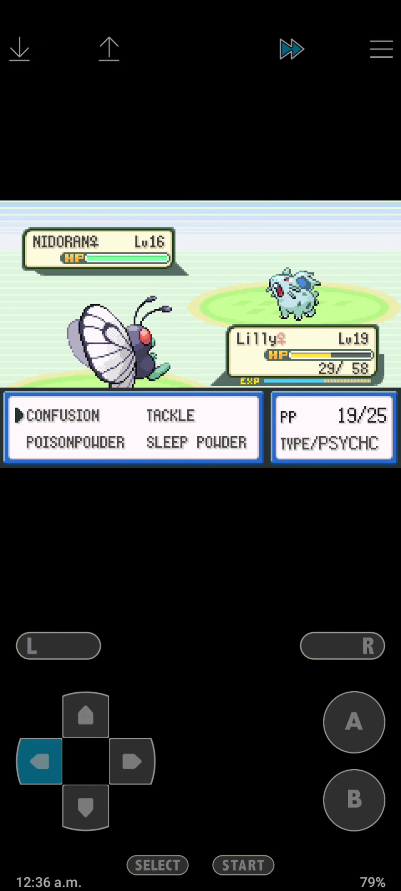
# Knock out the Nidoran♀ with two Confusions and collect the winnings.
pyautogui.click(40, 761)
pyautogui.click(354, 722)
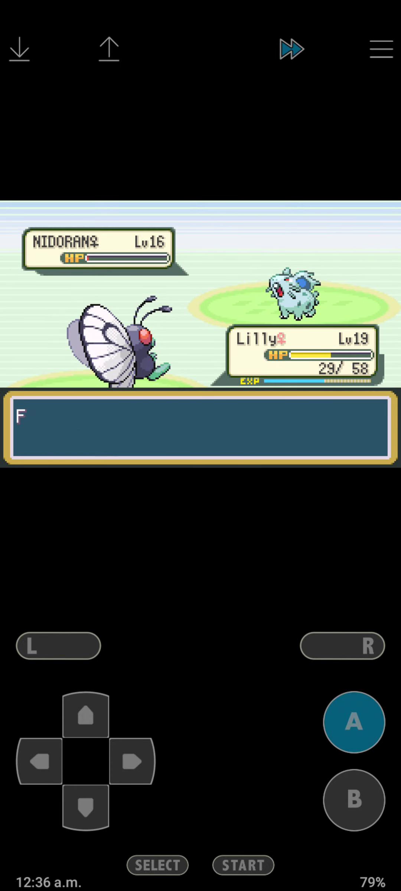
pyautogui.click(354, 722)
pyautogui.click(354, 722)
pyautogui.click(354, 723)
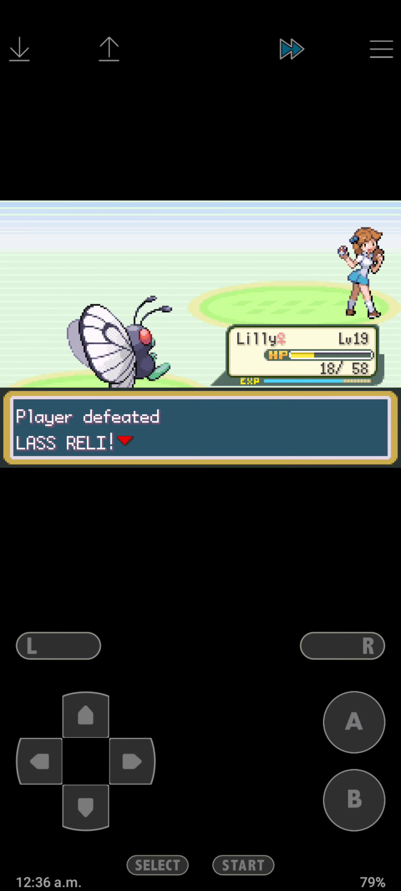
pyautogui.click(354, 723)
# Beat trainer No. 5's Mankey with Lilly's Confusion and walk down the bridge toward Cerulean City.
pyautogui.click(86, 714)
pyautogui.click(355, 722)
pyautogui.click(353, 722)
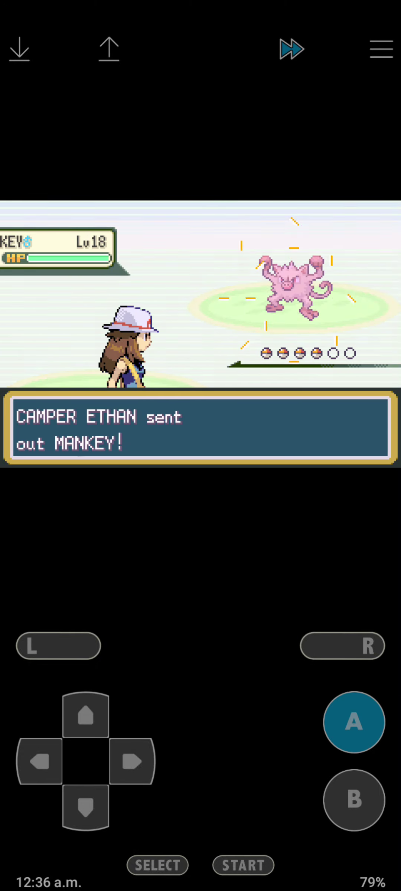
pyautogui.click(355, 722)
pyautogui.click(354, 722)
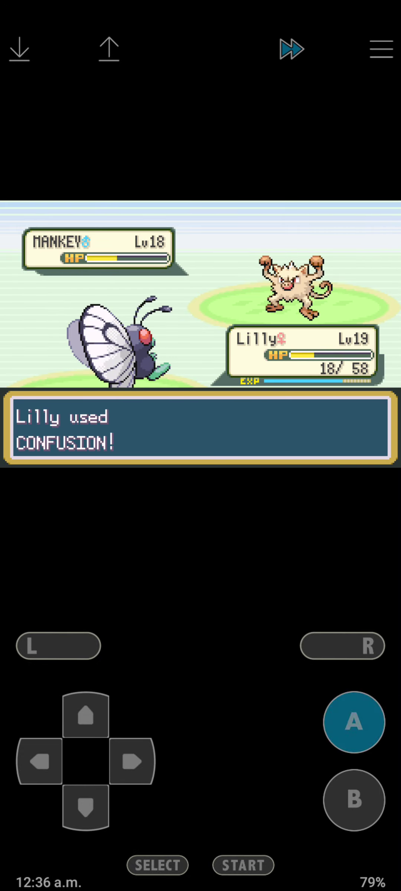
pyautogui.click(353, 722)
pyautogui.click(354, 723)
pyautogui.click(355, 723)
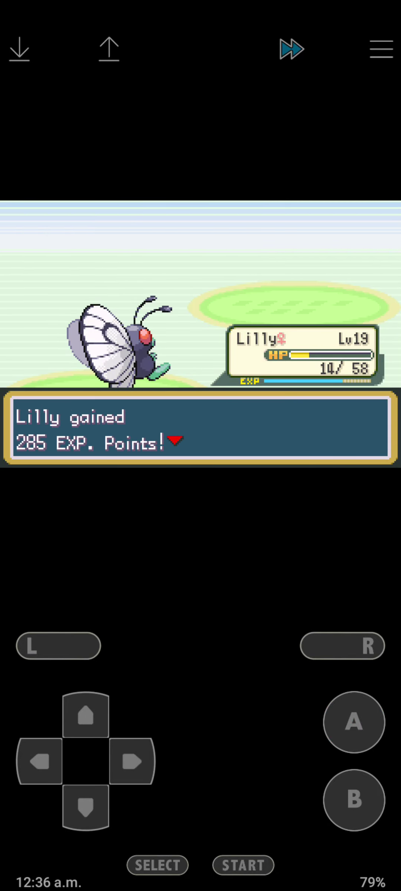
pyautogui.click(354, 722)
pyautogui.moveTo(86, 807); pyautogui.dragTo(85, 808)
# Enter the Cerulean City Pokémon Center, heal the party at the nurse and leave.
pyautogui.moveTo(40, 761); pyautogui.dragTo(40, 762)
pyautogui.moveTo(86, 715); pyautogui.dragTo(86, 716)
pyautogui.click(354, 722)
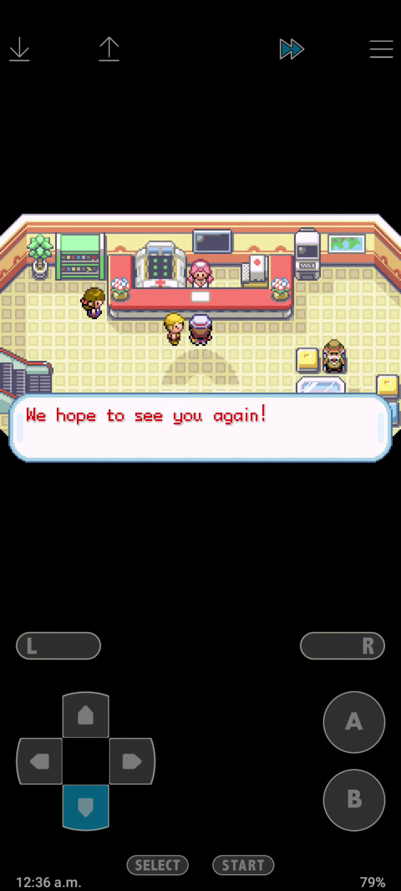
pyautogui.moveTo(85, 807); pyautogui.dragTo(86, 807)
# Walk back through Cerulean City up the bridge and start talking to the trainer there.
pyautogui.moveTo(39, 761); pyautogui.dragTo(41, 761)
pyautogui.moveTo(86, 715); pyautogui.dragTo(85, 715)
pyautogui.moveTo(132, 762); pyautogui.dragTo(131, 762)
pyautogui.moveTo(85, 715); pyautogui.dragTo(86, 714)
pyautogui.moveTo(354, 799); pyautogui.dragTo(354, 800)
pyautogui.click(354, 722)
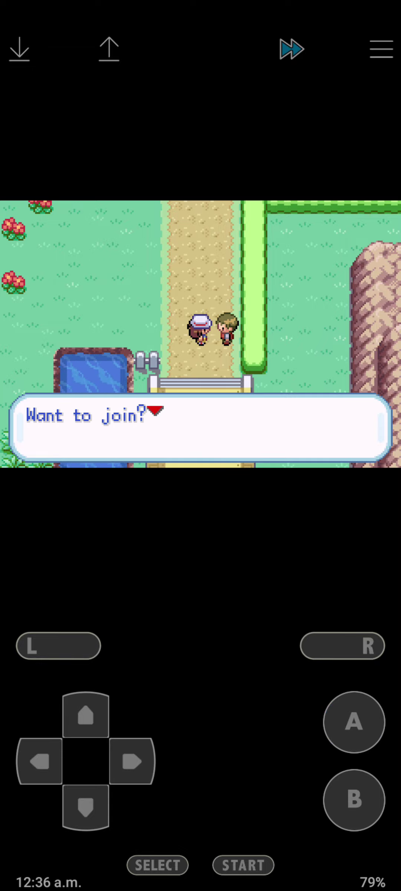
# Beat the Team Rocket grunt's Ekans and Zubat with Lilly's Confusion and collect the prize money.
pyautogui.click(354, 722)
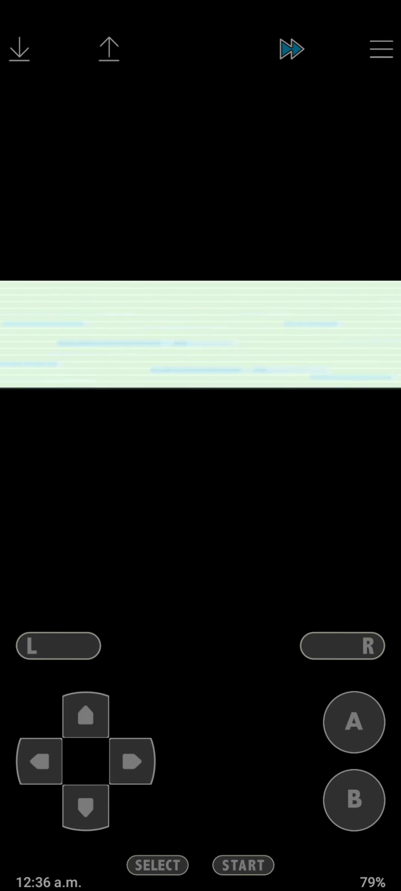
pyautogui.click(353, 722)
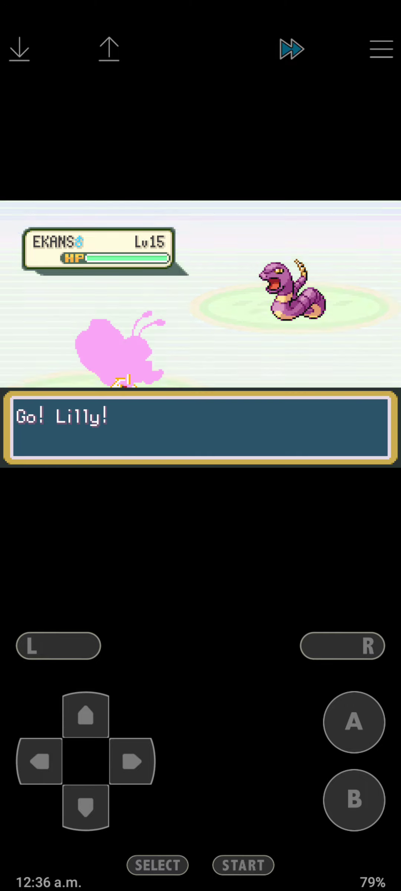
pyautogui.click(354, 722)
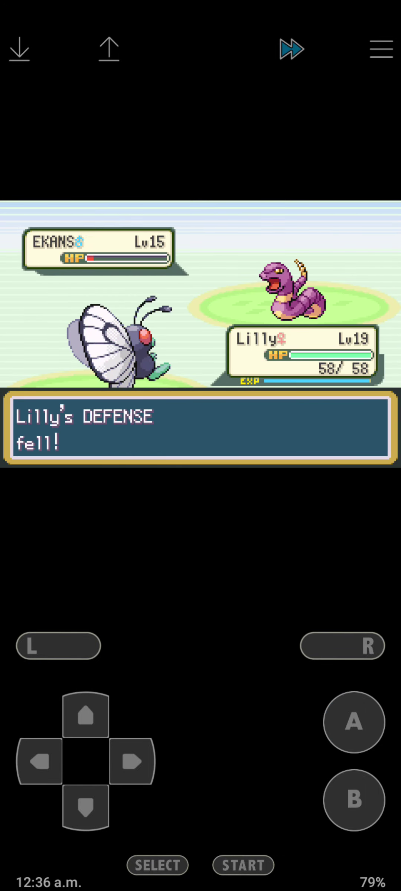
pyautogui.click(354, 722)
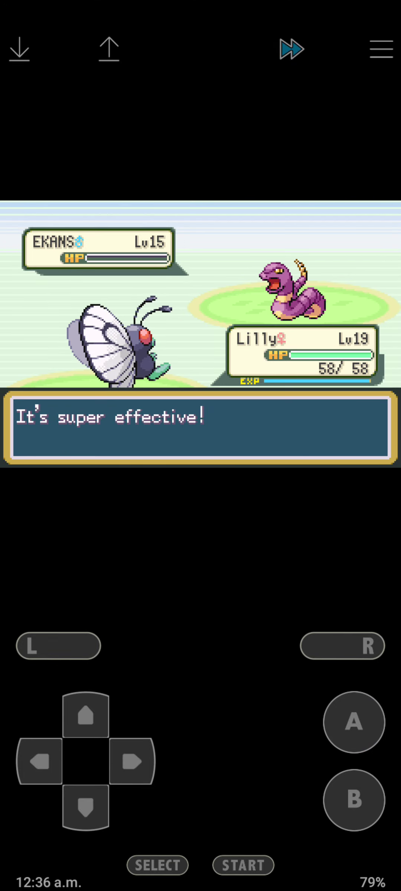
pyautogui.click(353, 722)
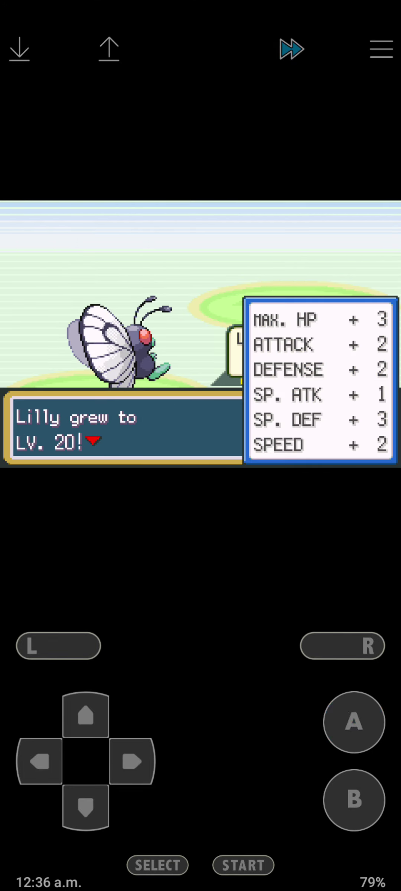
pyautogui.click(355, 722)
pyautogui.click(353, 723)
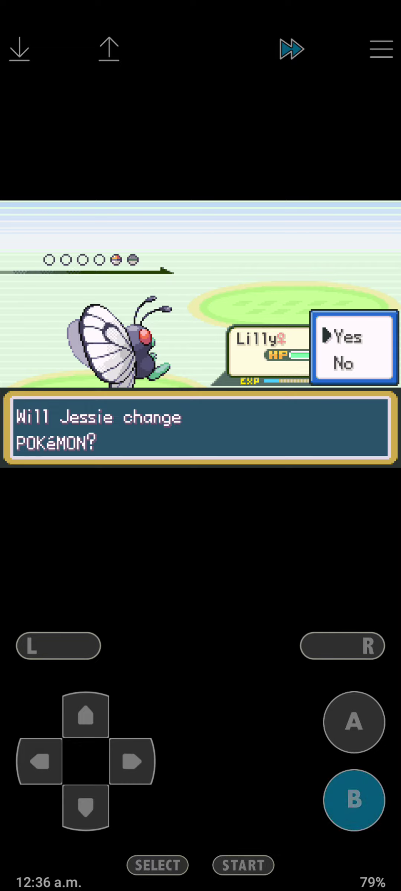
pyautogui.click(353, 722)
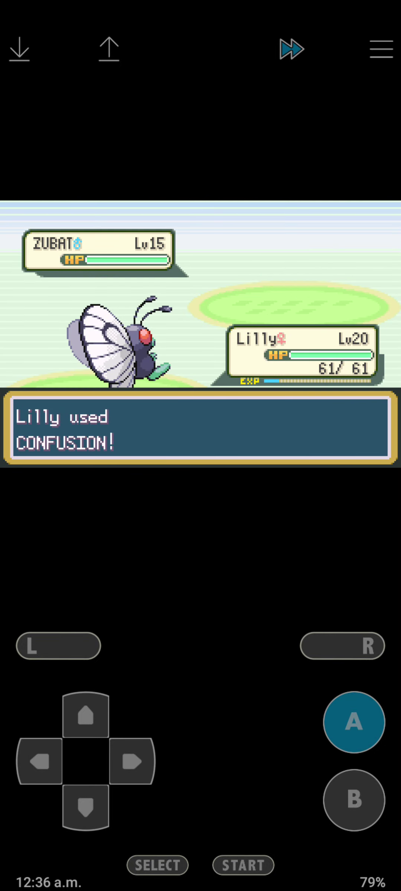
pyautogui.click(354, 722)
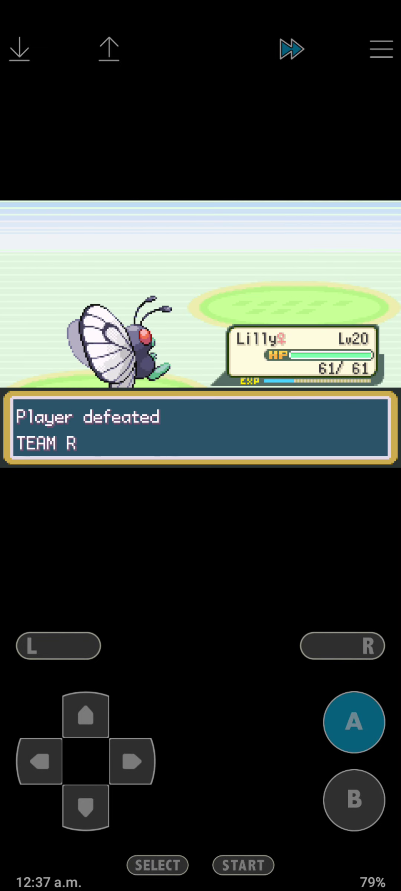
pyautogui.click(354, 723)
pyautogui.click(354, 722)
pyautogui.click(243, 865)
# Switch Stan to the front of the party via START > POKéMON > SWITCH.
pyautogui.click(354, 723)
pyautogui.click(354, 722)
pyautogui.click(86, 807)
pyautogui.click(354, 723)
pyautogui.click(132, 761)
pyautogui.click(354, 799)
# Step into Camper Shane's sight and knock out his Rattata with Stan's Pound.
pyautogui.click(40, 761)
pyautogui.click(86, 807)
pyautogui.click(354, 722)
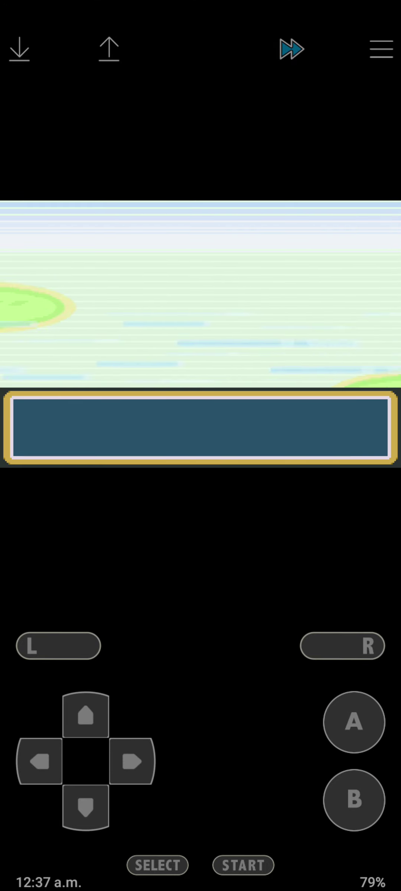
pyautogui.click(353, 723)
pyautogui.click(353, 722)
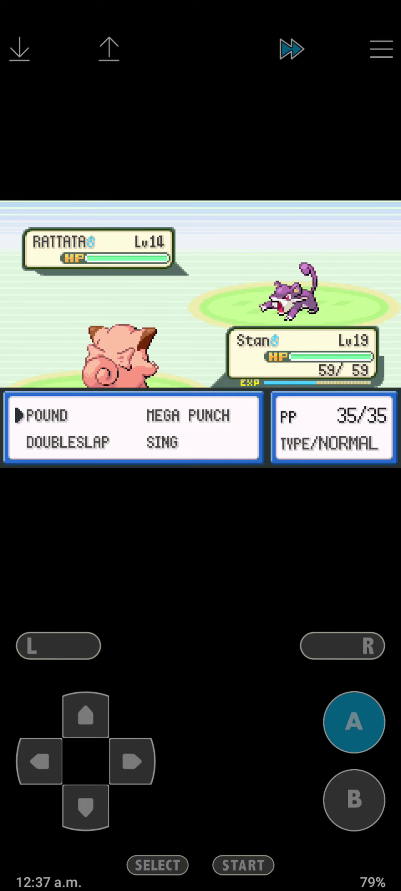
pyautogui.click(354, 721)
pyautogui.click(353, 722)
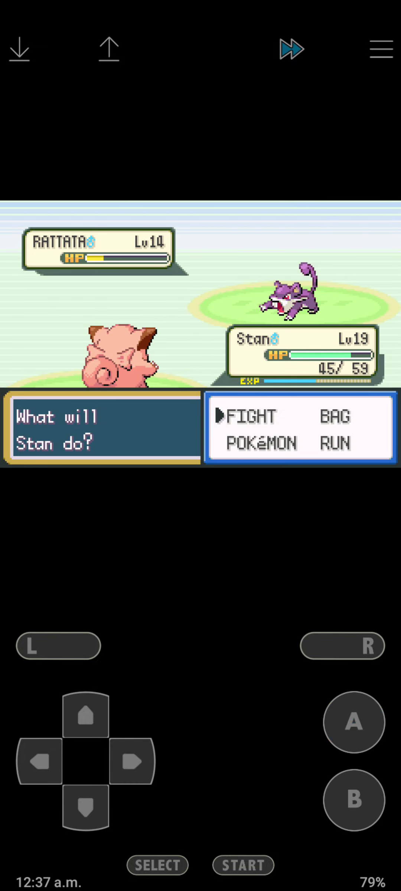
pyautogui.click(354, 722)
pyautogui.click(354, 723)
pyautogui.click(354, 722)
pyautogui.click(353, 723)
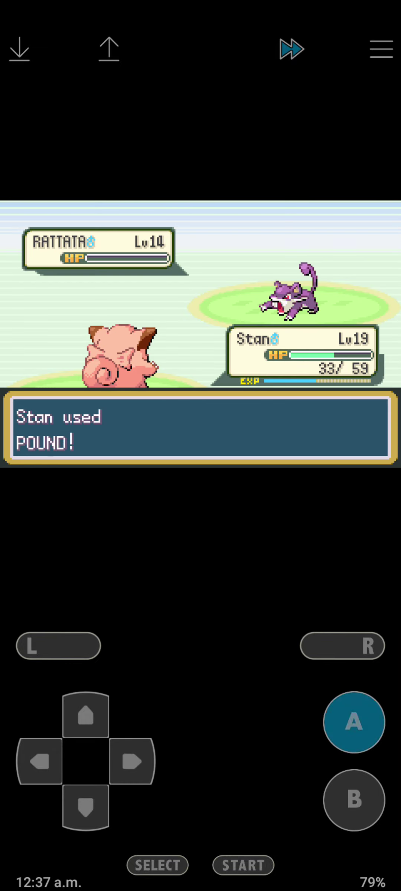
# Keep Stan in and finish Shane's Ekans with Mega Punch and a follow-up attack.
pyautogui.click(354, 722)
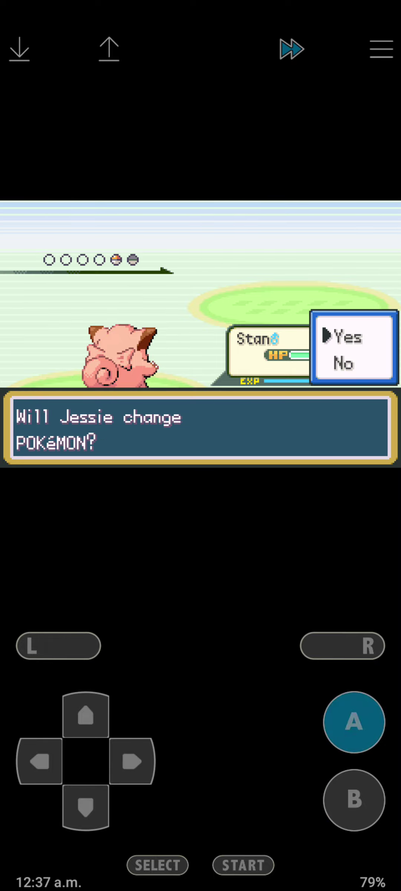
pyautogui.click(354, 800)
pyautogui.click(354, 722)
pyautogui.click(132, 761)
pyautogui.click(354, 722)
pyautogui.click(354, 722)
pyautogui.click(354, 722)
pyautogui.click(40, 762)
pyautogui.click(354, 722)
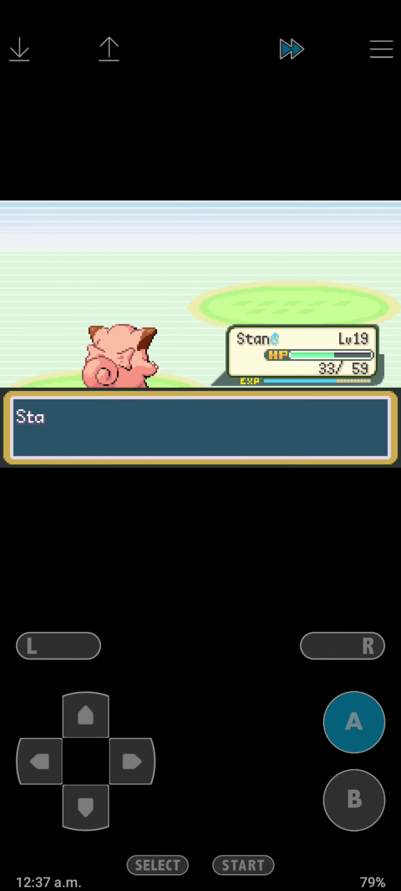
# Walk into the tall grass and open against the wild Oddish with Stan's Mega Punch.
pyautogui.click(354, 722)
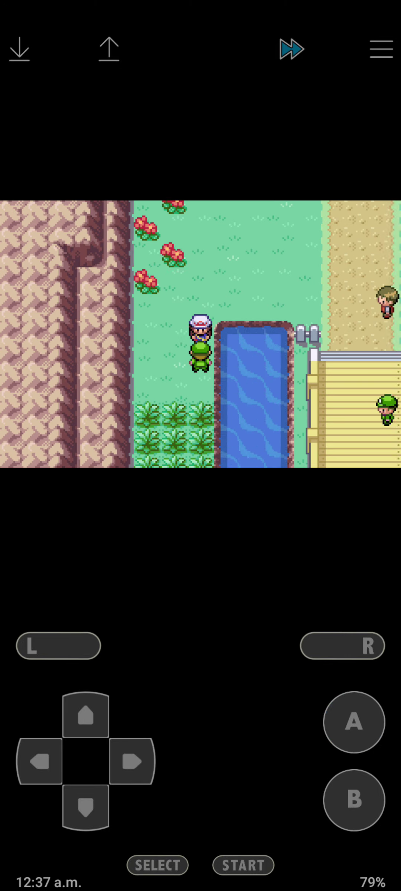
pyautogui.moveTo(86, 807); pyautogui.dragTo(85, 806)
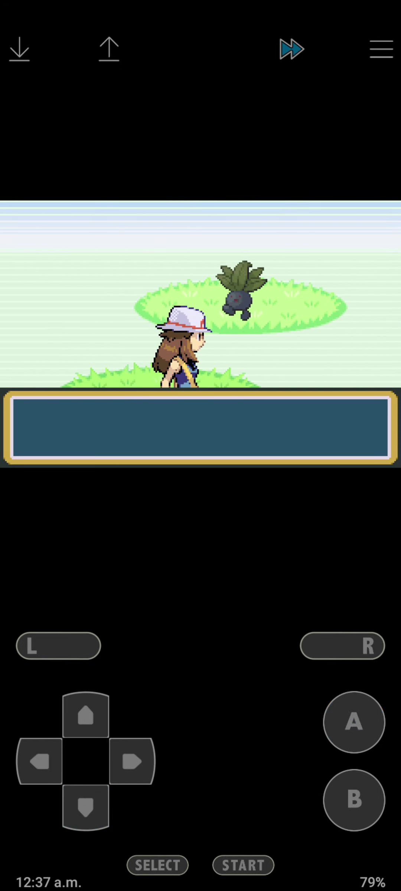
pyautogui.click(354, 722)
pyautogui.click(355, 722)
pyautogui.click(132, 761)
pyautogui.click(354, 722)
pyautogui.click(354, 722)
pyautogui.click(354, 722)
# Finish Oddish with Pound so Stan reaches level 20 and end the battle.
pyautogui.click(354, 722)
pyautogui.click(40, 761)
pyautogui.click(354, 722)
pyautogui.click(354, 723)
pyautogui.click(354, 722)
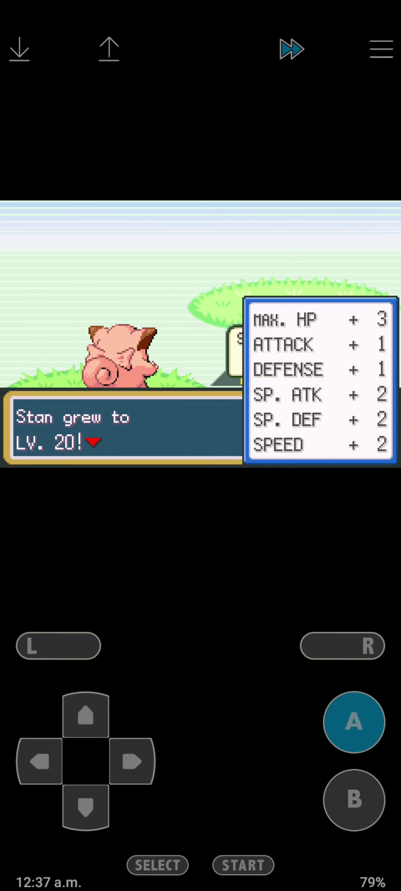
pyautogui.click(354, 722)
# Swap Stan's position with another party member via START > POKéMON and close the menu.
pyautogui.click(243, 865)
pyautogui.click(86, 807)
pyautogui.click(354, 722)
pyautogui.click(354, 722)
pyautogui.click(132, 761)
pyautogui.click(85, 807)
pyautogui.click(354, 800)
pyautogui.click(86, 807)
pyautogui.click(354, 800)
# Check the item spot by the cliff wall, then walk right and up onto Route 25.
pyautogui.moveTo(85, 716); pyautogui.dragTo(86, 716)
pyautogui.click(39, 761)
pyautogui.click(85, 716)
pyautogui.click(354, 722)
pyautogui.click(354, 723)
pyautogui.moveTo(131, 761); pyautogui.dragTo(132, 761)
pyautogui.click(85, 715)
pyautogui.moveTo(40, 761); pyautogui.dragTo(40, 761)
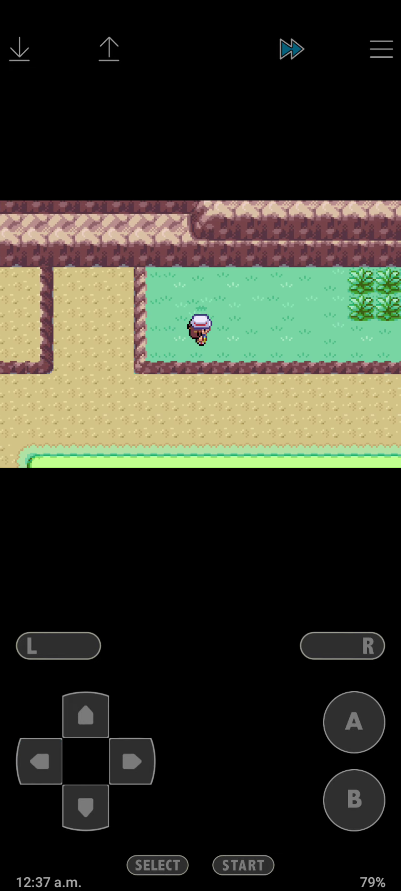
# Pick up the Pecha Berry, engage the Route 25 trainer and hit Machop with Bowser's Water Gun.
pyautogui.click(353, 723)
pyautogui.moveTo(131, 761); pyautogui.dragTo(132, 761)
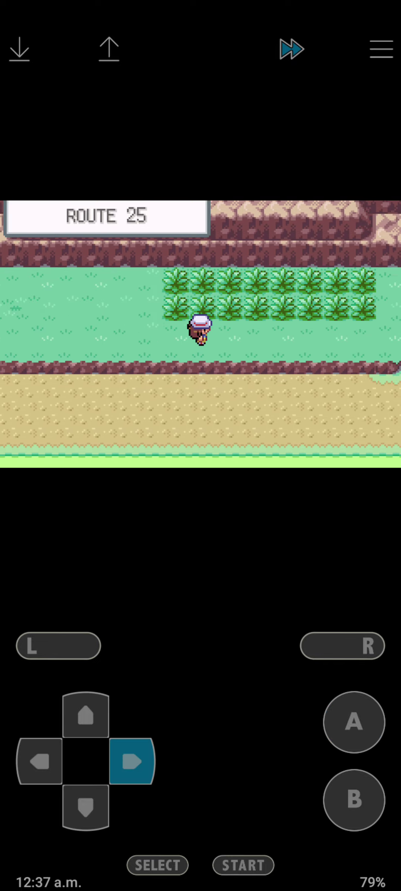
pyautogui.click(353, 722)
pyautogui.click(353, 722)
pyautogui.click(354, 722)
pyautogui.click(353, 723)
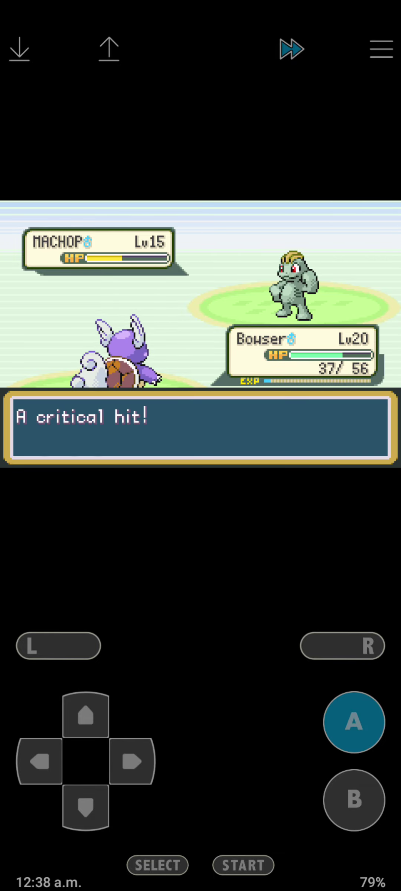
pyautogui.click(354, 723)
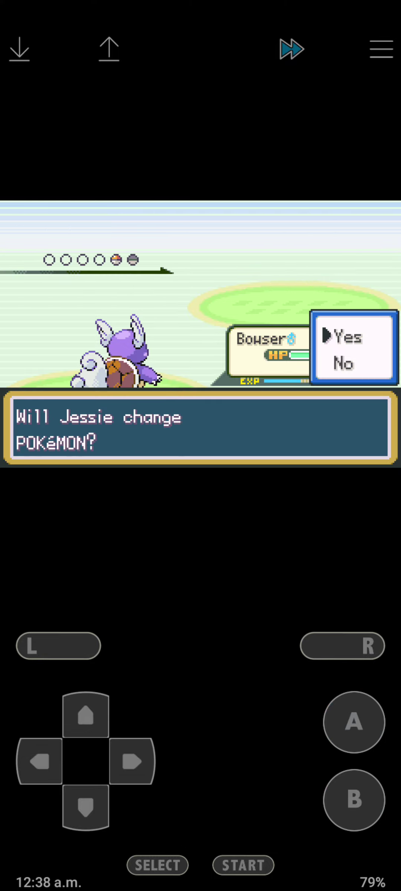
# Keep Bowser in to beat Geodude with Water Gun, collect the reward and step into the hiker's sight.
pyautogui.click(354, 799)
pyautogui.click(353, 721)
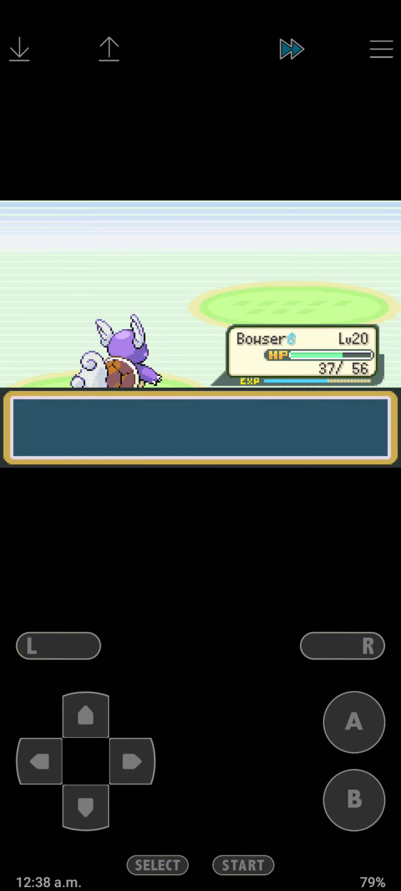
pyautogui.click(354, 723)
pyautogui.click(132, 761)
pyautogui.click(132, 762)
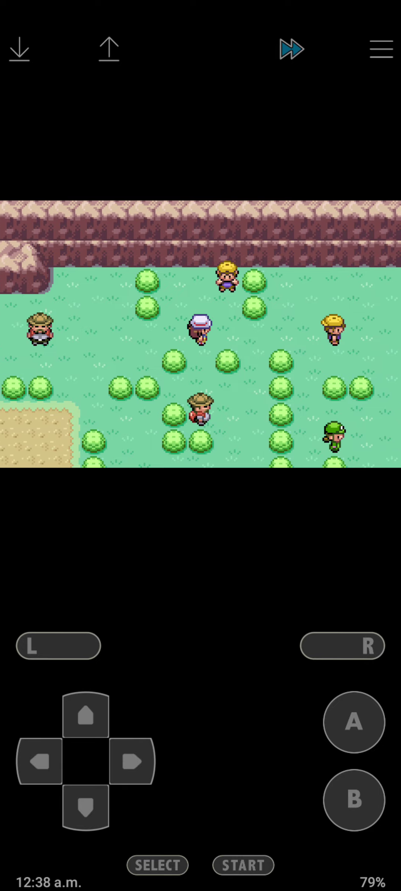
pyautogui.click(85, 808)
# Defeat Hiker Wayne's Onix with Water Gun so Bowser grows to level 21.
pyautogui.click(354, 722)
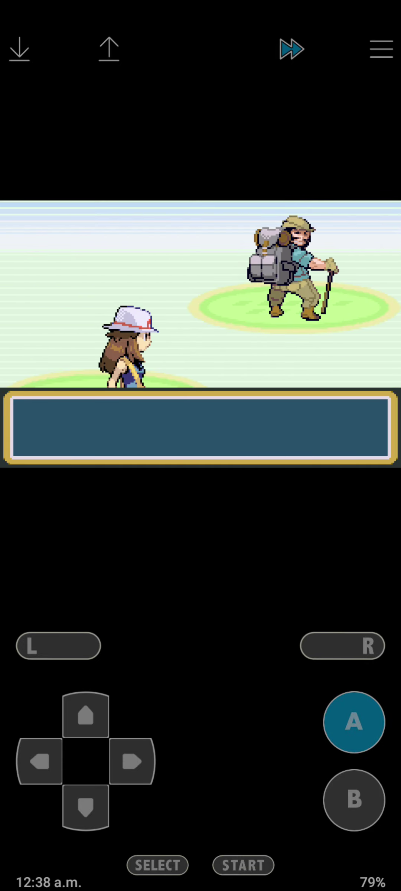
pyautogui.click(354, 722)
pyautogui.click(353, 722)
pyautogui.click(354, 723)
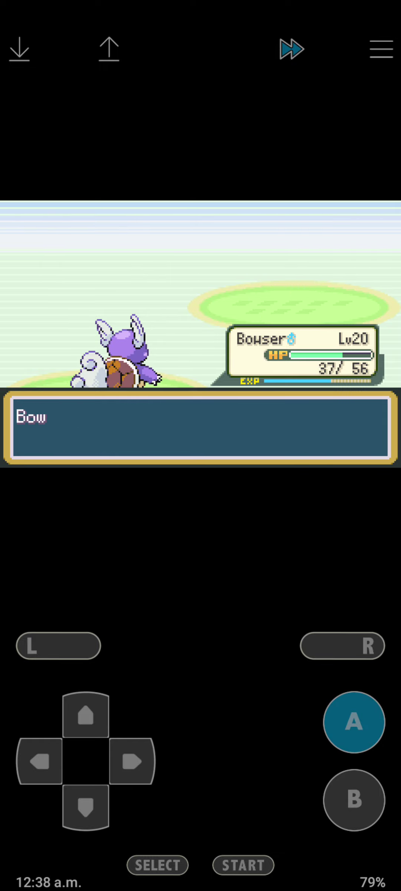
pyautogui.click(354, 722)
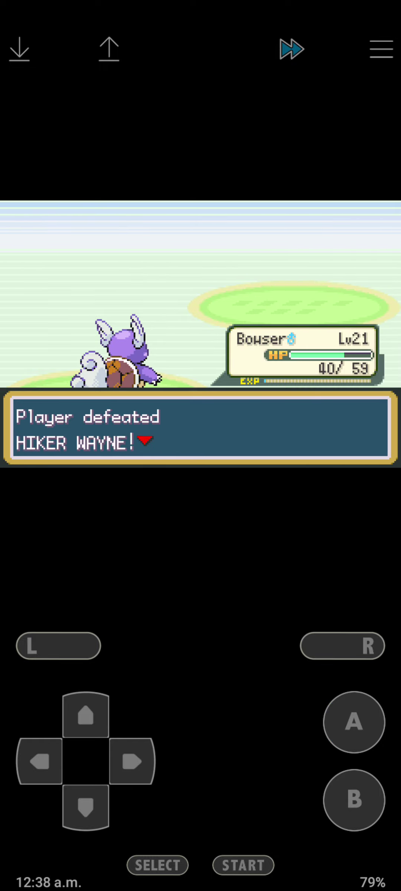
pyautogui.click(354, 723)
pyautogui.click(354, 722)
# Swap Lucky into the first party slot via START > POKéMON > SWITCH and return to the route.
pyautogui.click(243, 865)
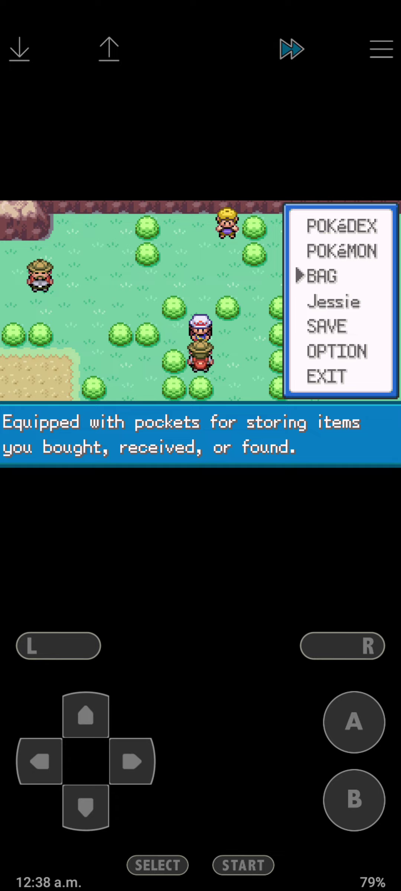
pyautogui.click(353, 722)
pyautogui.click(354, 722)
pyautogui.click(354, 723)
pyautogui.click(86, 809)
pyautogui.click(353, 722)
pyautogui.click(354, 801)
pyautogui.click(354, 800)
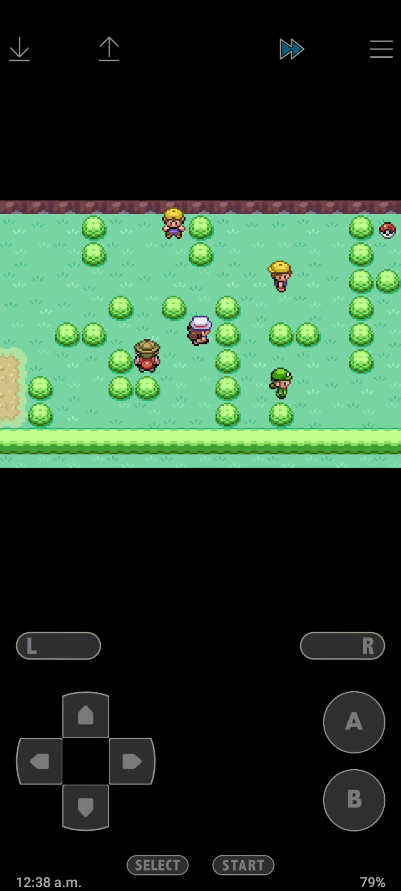
pyautogui.click(86, 716)
# Challenge Youngster Joey and knock out his Spearow with Lucky's Peck and Fury Attack.
pyautogui.click(86, 715)
pyautogui.click(354, 722)
pyautogui.click(353, 723)
pyautogui.click(354, 722)
pyautogui.click(354, 722)
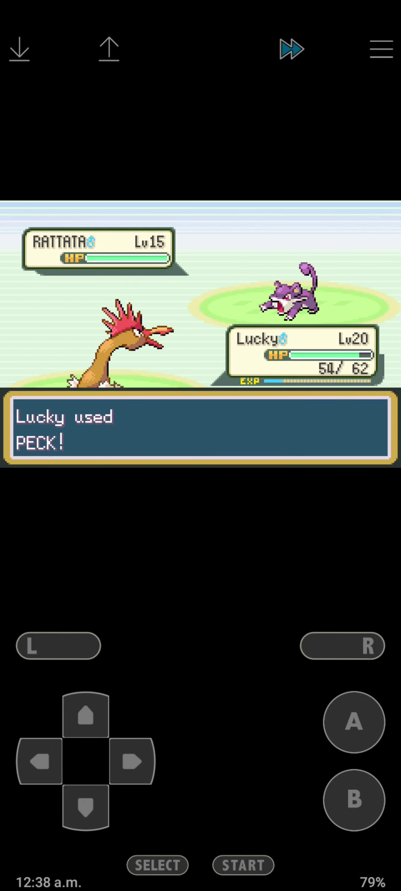
pyautogui.click(354, 723)
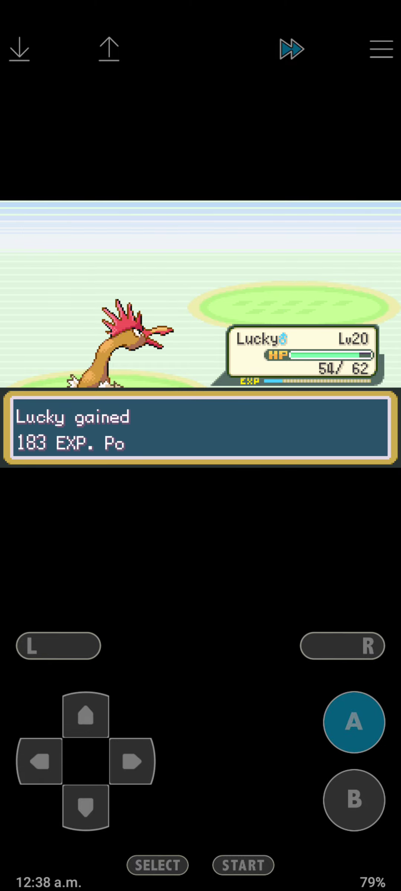
pyautogui.click(353, 722)
pyautogui.click(354, 722)
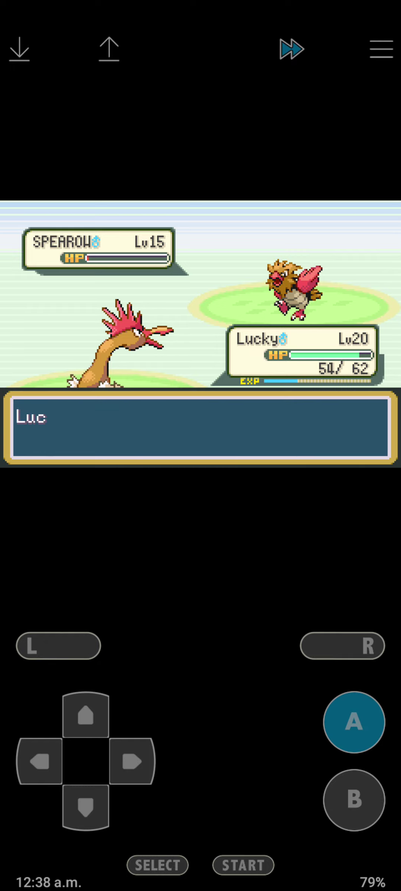
pyautogui.click(355, 722)
pyautogui.click(133, 761)
pyautogui.click(354, 722)
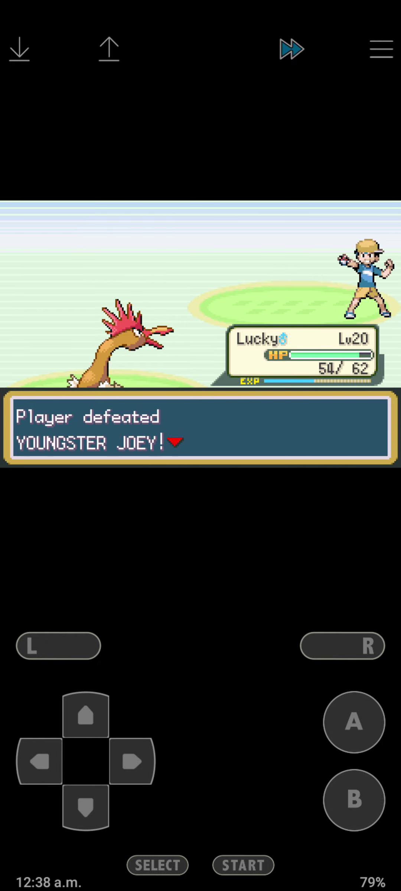
pyautogui.click(132, 761)
# Defeat Youngster Dan's Slowpoke with two super-effective Pursuits from Lucky.
pyautogui.click(353, 722)
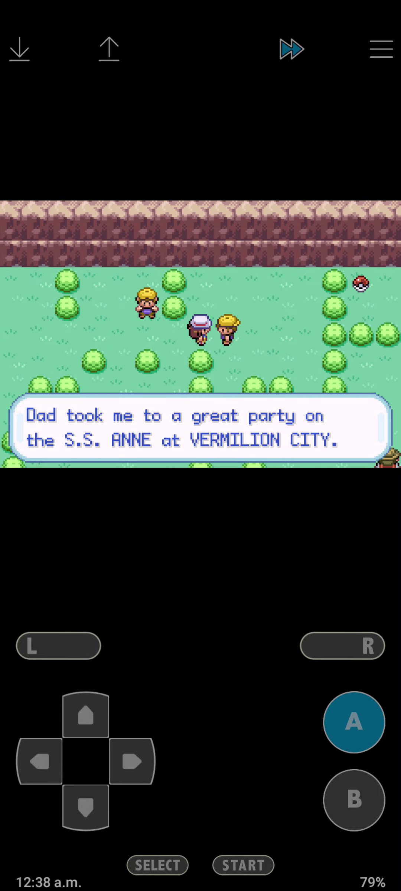
pyautogui.click(354, 723)
pyautogui.click(354, 721)
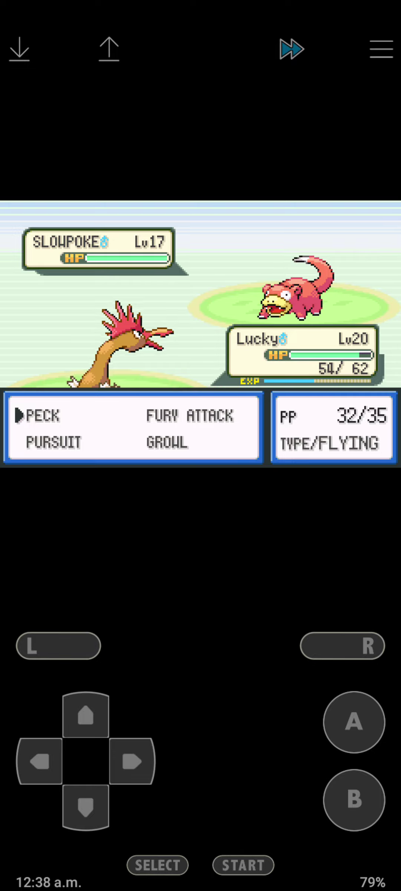
pyautogui.click(86, 807)
pyautogui.click(354, 722)
pyautogui.click(354, 722)
pyautogui.click(354, 722)
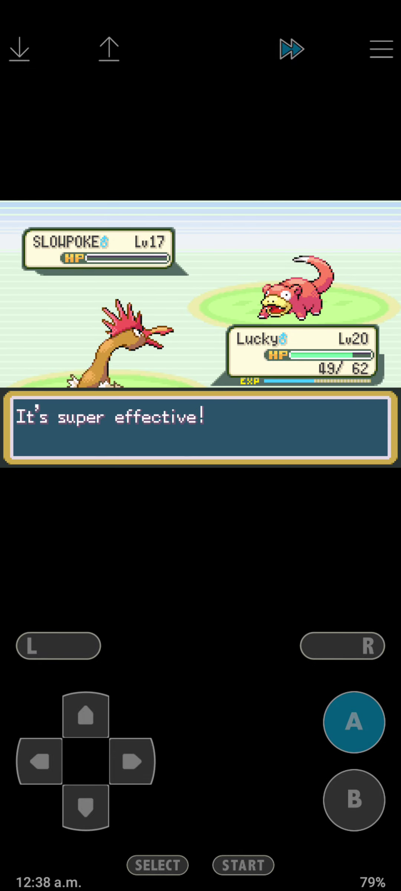
pyautogui.click(354, 723)
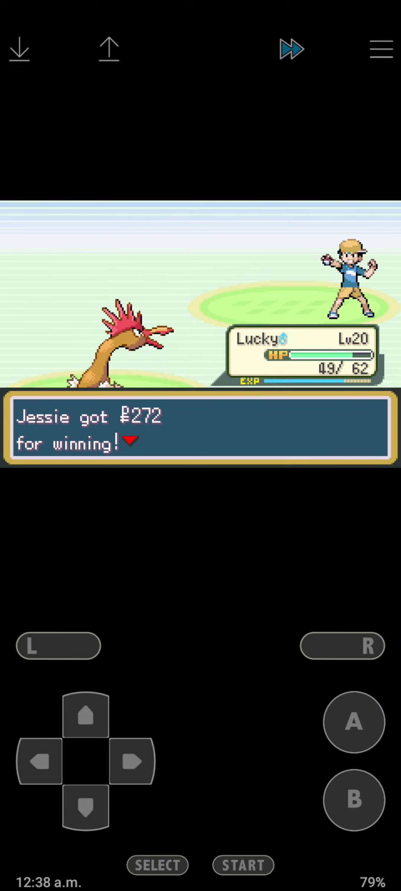
pyautogui.click(354, 722)
# Walk down the route and talk to Picnicker Kelsey to start her battle.
pyautogui.click(86, 715)
pyautogui.click(132, 762)
pyautogui.click(86, 807)
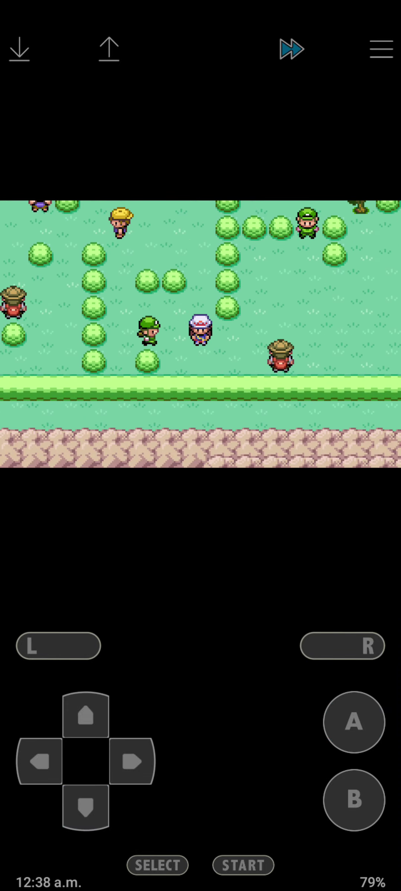
pyautogui.click(354, 723)
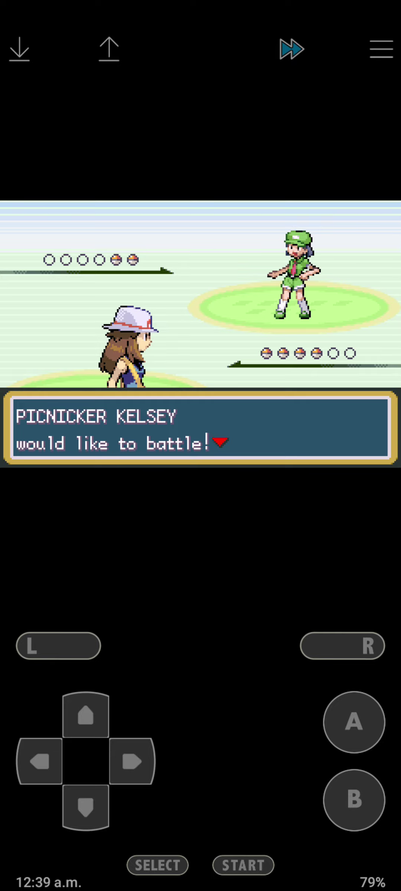
# Have Lucky Peck Kelsey's Nidoran through its Double Kicks until the change-Pokémon prompt.
pyautogui.click(354, 723)
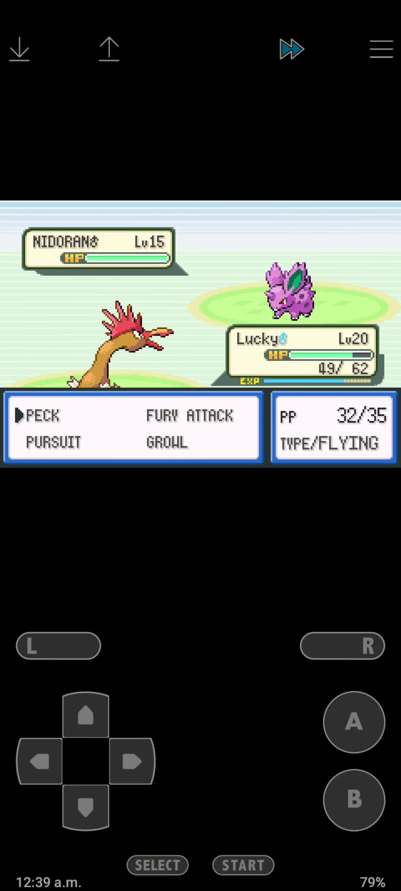
pyautogui.click(85, 806)
pyautogui.click(86, 715)
pyautogui.click(354, 722)
pyautogui.click(354, 722)
pyautogui.click(354, 722)
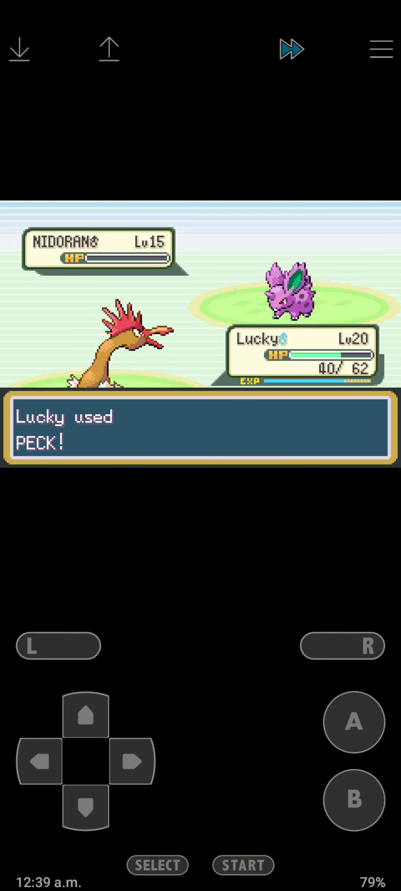
pyautogui.click(355, 722)
# Answer Yes to changing Pokémon and shift Lilly into battle from the party list.
pyautogui.click(132, 761)
pyautogui.click(86, 807)
pyautogui.click(85, 715)
pyautogui.click(39, 760)
pyautogui.click(354, 722)
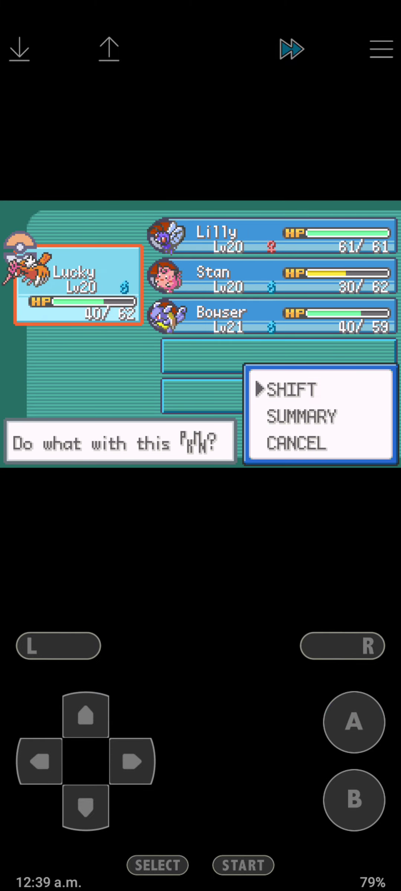
pyautogui.click(354, 799)
pyautogui.click(132, 761)
pyautogui.click(354, 723)
pyautogui.click(354, 722)
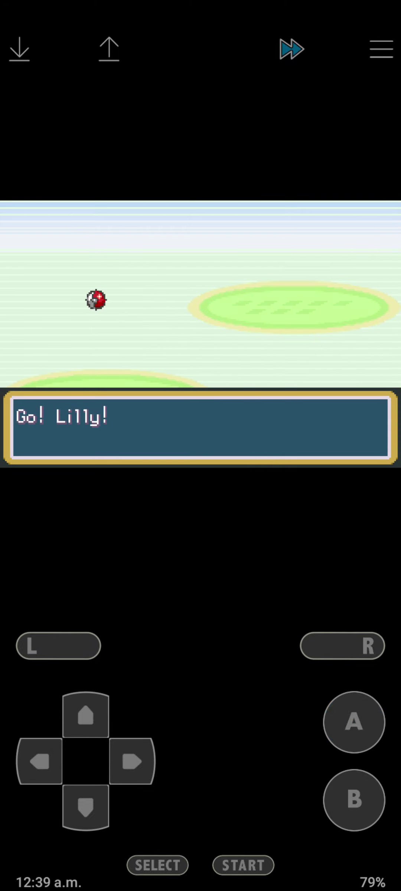
# Knock out Nidoran♀ with Lilly's Confusion, win the battle and walk right to the hiker.
pyautogui.click(354, 723)
pyautogui.click(354, 722)
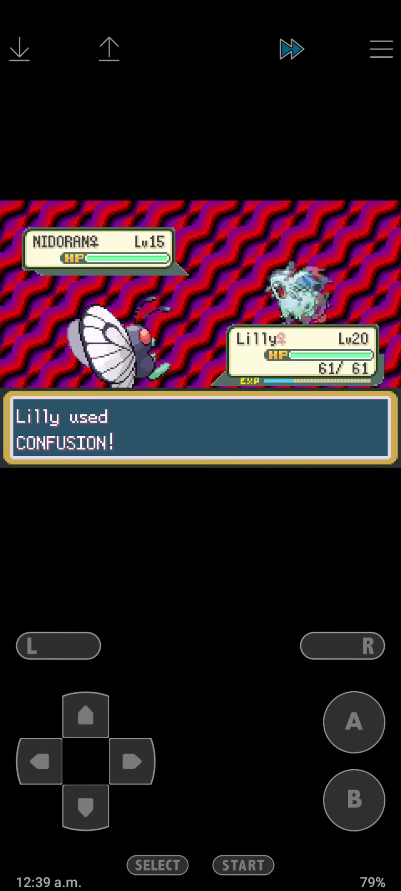
pyautogui.click(354, 722)
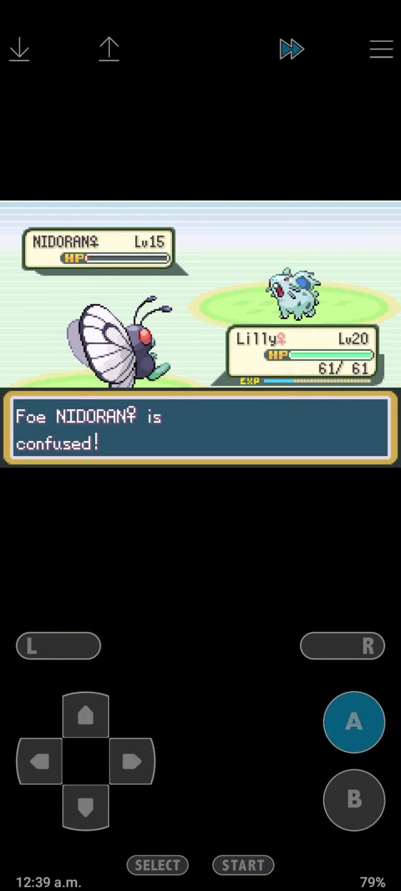
pyautogui.click(354, 722)
pyautogui.click(353, 722)
pyautogui.click(244, 865)
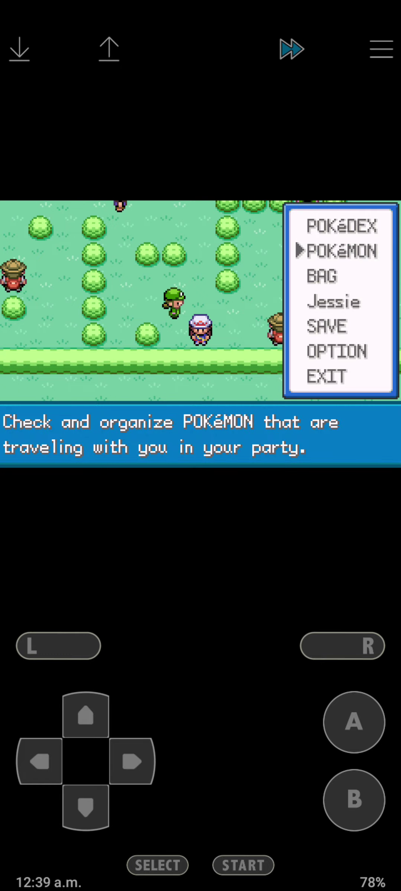
pyautogui.click(354, 800)
pyautogui.click(132, 761)
# Start Hiker Nob's battle and switch Bowser in against his Geodude.
pyautogui.click(354, 722)
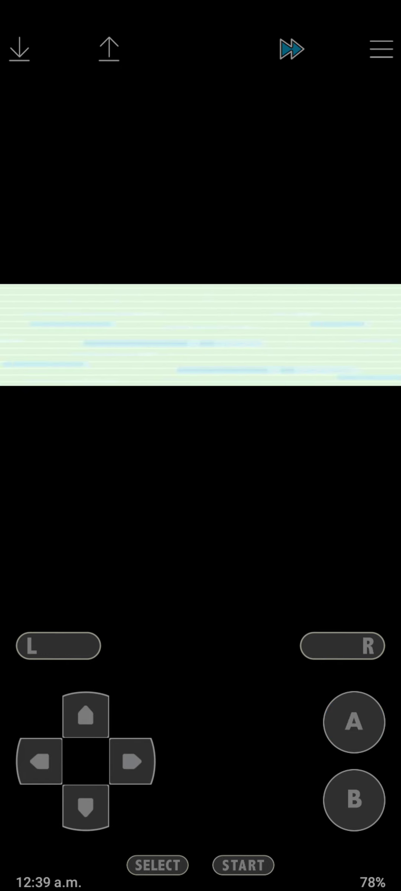
pyautogui.click(354, 722)
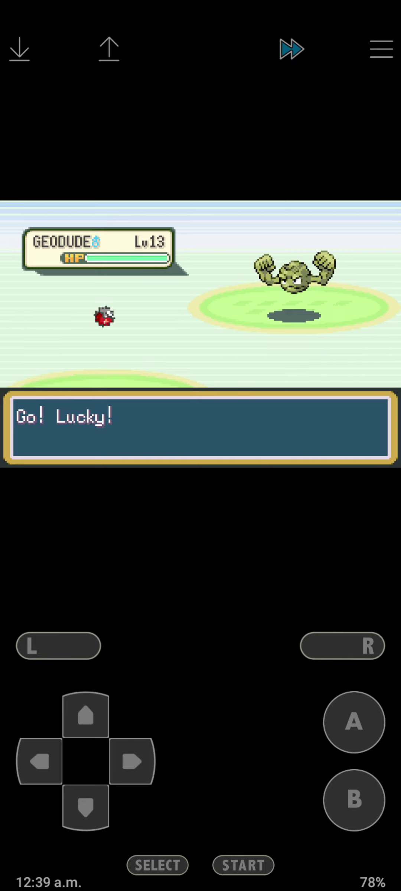
pyautogui.click(86, 807)
pyautogui.click(354, 722)
pyautogui.click(132, 761)
pyautogui.click(86, 807)
pyautogui.click(86, 807)
pyautogui.click(353, 722)
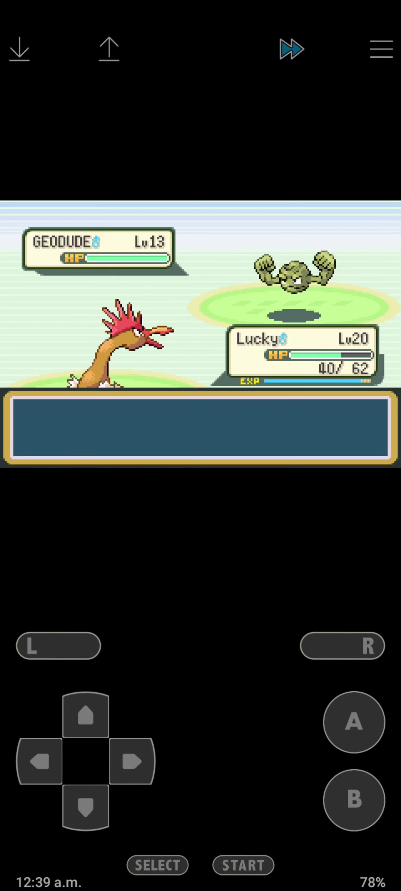
# Knock out both Geodudes with Bowser's Water Gun, keeping him in and gaining a level.
pyautogui.click(354, 722)
pyautogui.click(354, 722)
pyautogui.click(354, 721)
pyautogui.click(354, 722)
pyautogui.click(354, 723)
pyautogui.click(353, 722)
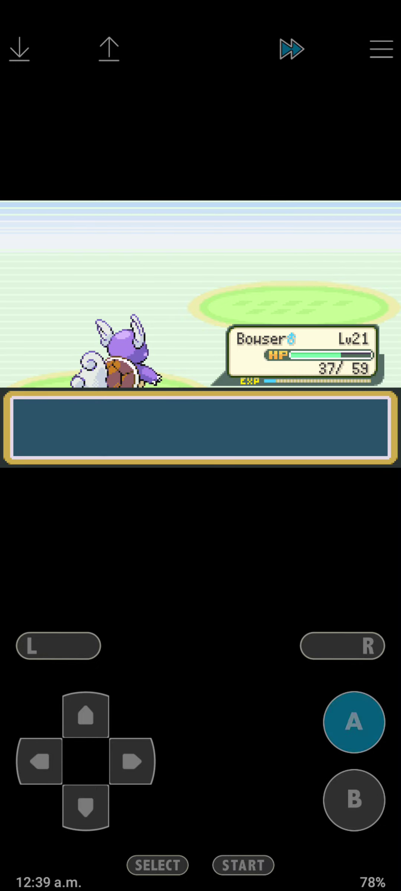
pyautogui.click(354, 799)
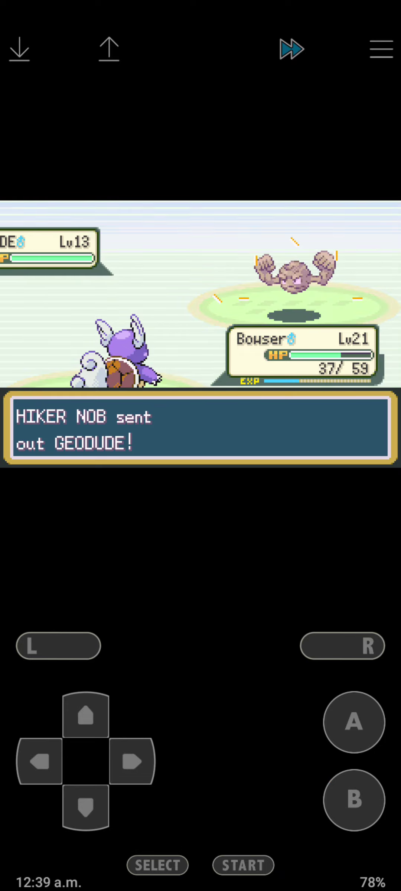
pyautogui.click(354, 723)
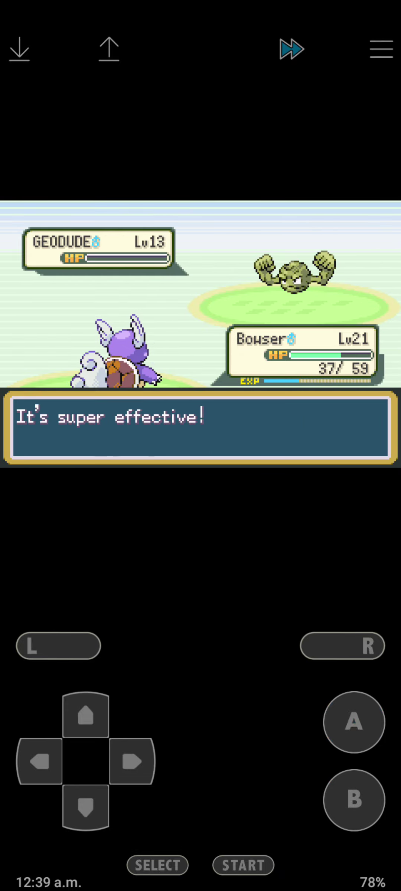
pyautogui.click(354, 722)
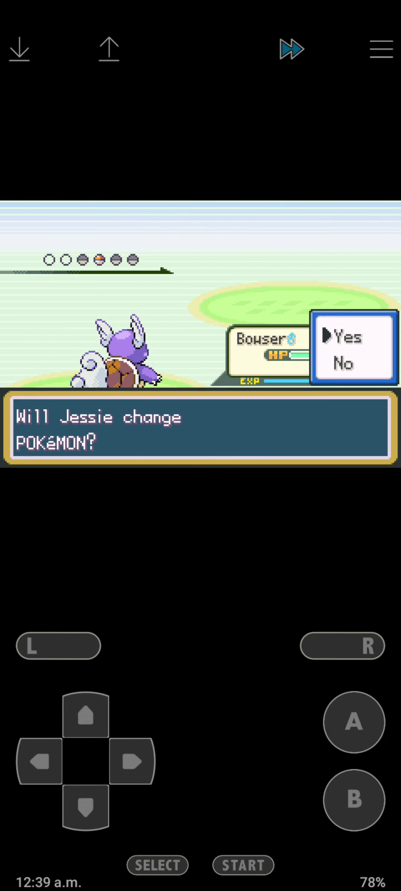
# Finish Machop with Water Gun to beat Hiker Nob, then bring up the party list.
pyautogui.click(354, 799)
pyautogui.click(353, 722)
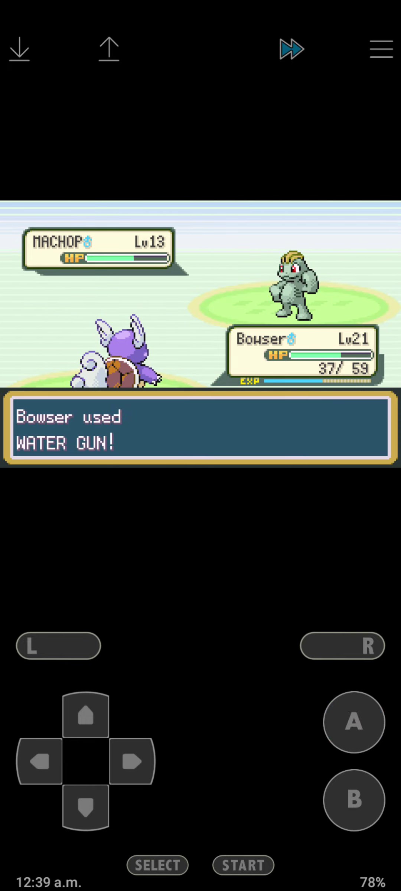
pyautogui.click(354, 722)
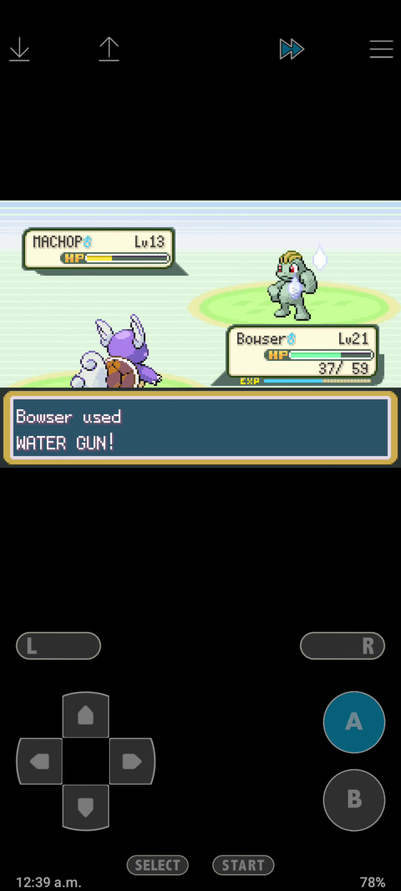
pyautogui.click(354, 722)
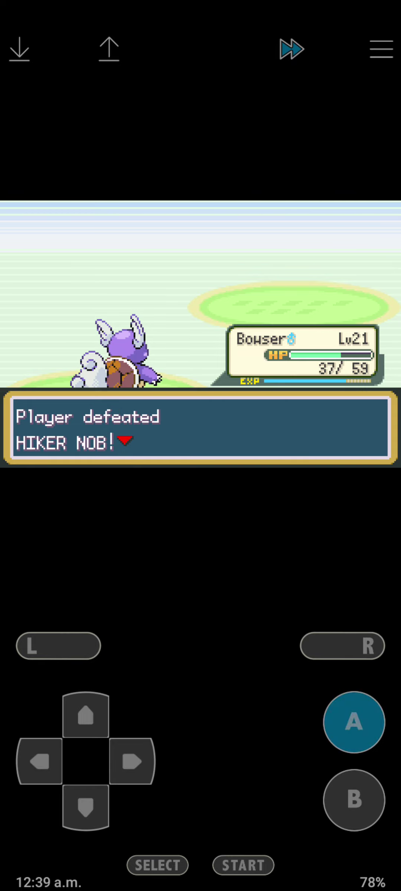
pyautogui.click(353, 722)
pyautogui.click(354, 723)
pyautogui.click(243, 865)
pyautogui.click(354, 723)
# Reorder the party so Lilly leads, swapping Lucky with Lilly and then with Stan.
pyautogui.click(354, 723)
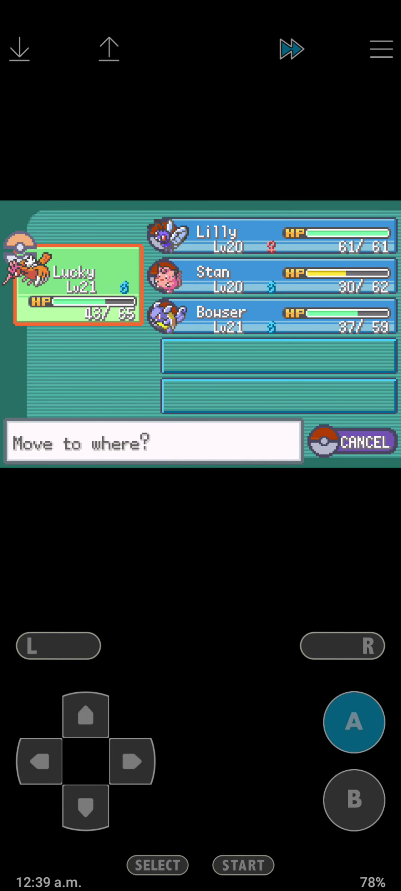
pyautogui.click(86, 715)
pyautogui.click(86, 806)
pyautogui.click(86, 716)
pyautogui.click(353, 722)
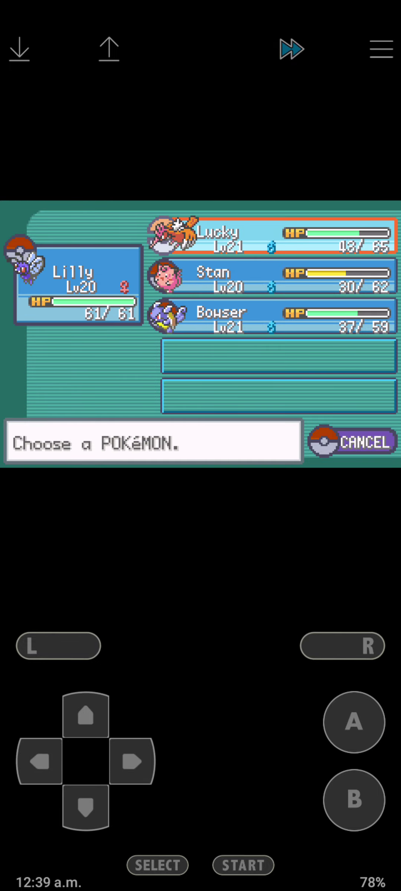
pyautogui.click(354, 722)
pyautogui.click(354, 722)
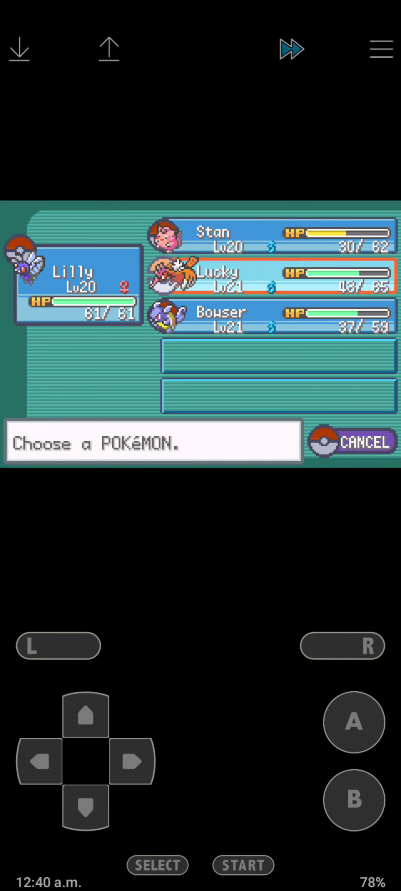
pyautogui.click(355, 799)
pyautogui.click(354, 799)
# Walk through the grass to Camper Flint and start the battle against his Rattata with Lilly.
pyautogui.click(132, 762)
pyautogui.click(86, 715)
pyautogui.click(354, 723)
pyautogui.click(19, 49)
pyautogui.click(354, 722)
pyautogui.click(355, 722)
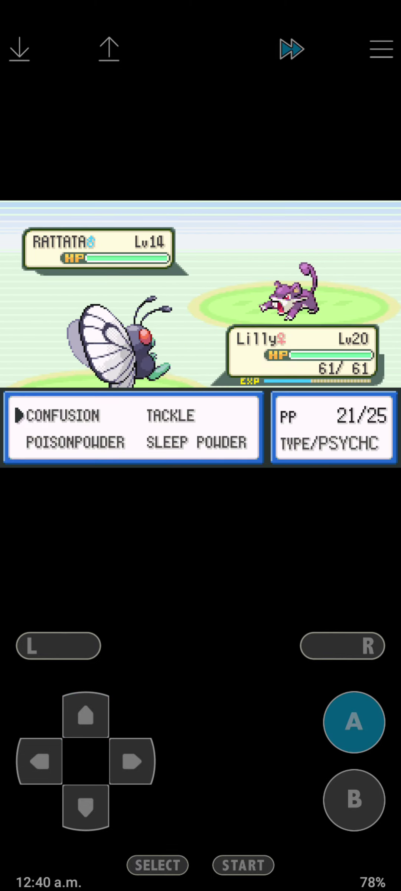
# Defeat Camper Flint's Rattata and Ekans with Confusion, keeping Lilly in throughout.
pyautogui.click(354, 721)
pyautogui.click(353, 722)
pyautogui.click(354, 722)
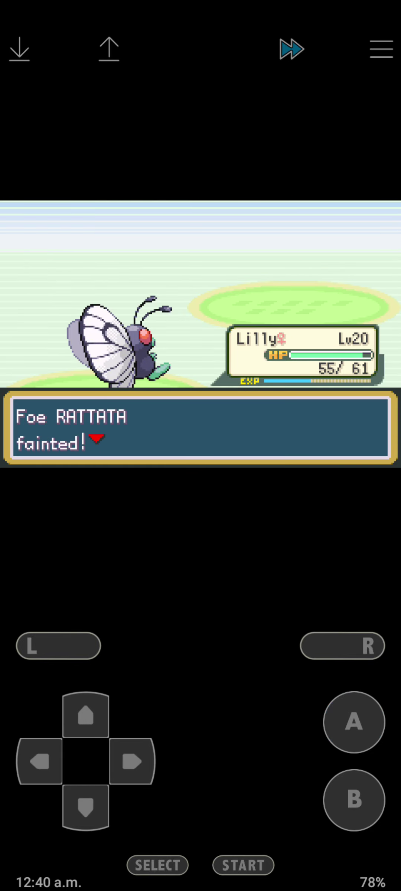
pyautogui.click(354, 801)
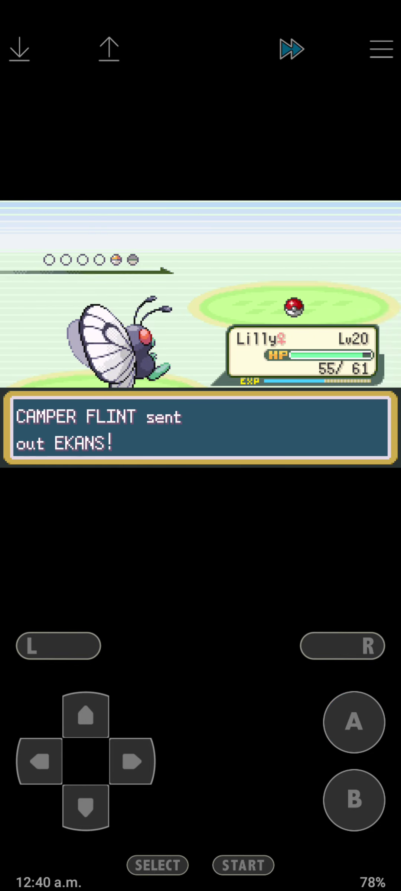
pyautogui.click(354, 722)
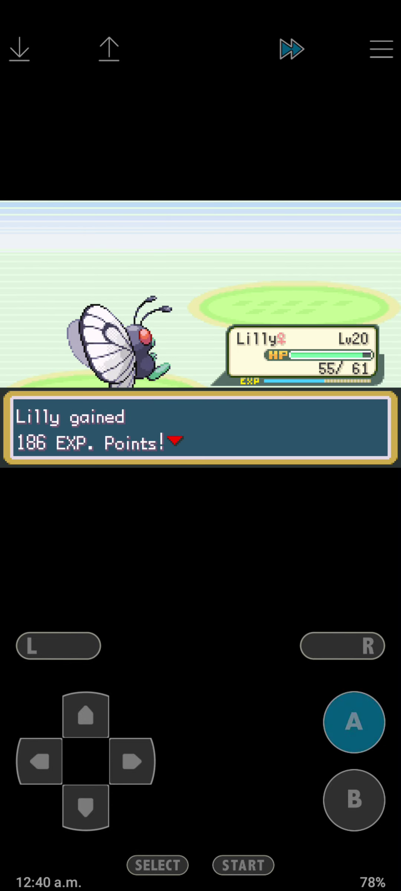
pyautogui.click(354, 722)
pyautogui.click(353, 722)
# Walk left along the route and pick up the TM43 lying there.
pyautogui.click(85, 716)
pyautogui.click(132, 761)
pyautogui.click(41, 762)
pyautogui.click(355, 722)
pyautogui.click(85, 807)
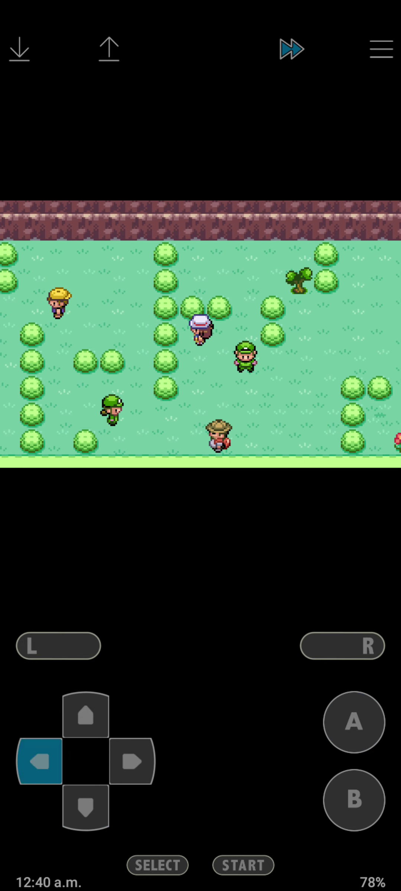
# Walk into Youngster Chad's sight and knock out his Ekans with Lilly's Confusion.
pyautogui.click(132, 761)
pyautogui.click(132, 761)
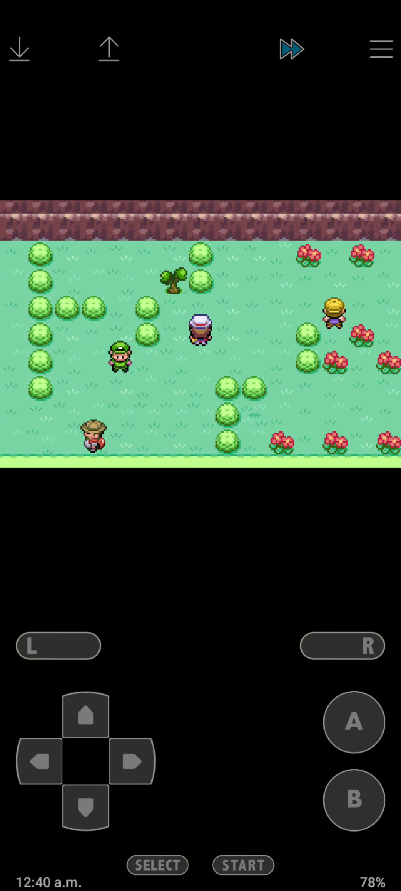
pyautogui.click(85, 807)
pyautogui.click(355, 722)
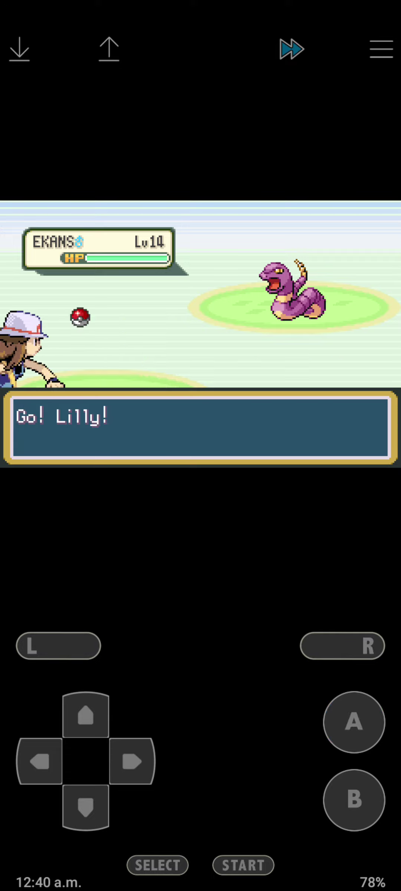
pyautogui.click(353, 723)
pyautogui.click(354, 723)
pyautogui.click(353, 722)
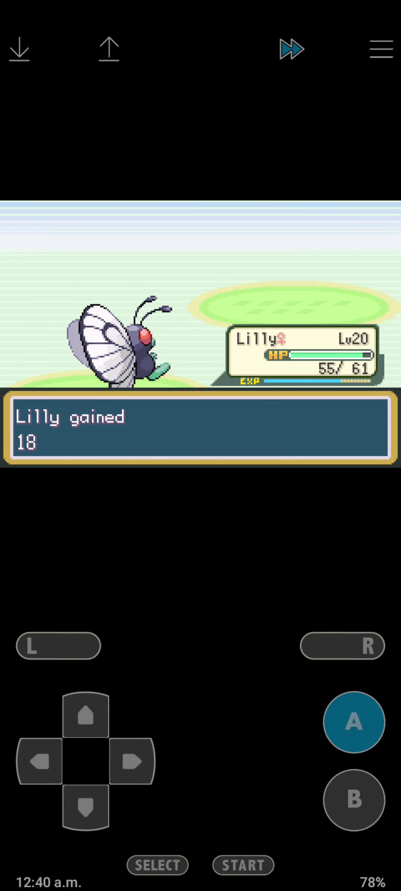
# Beat Sandshrew with Confusion so Lilly reaches level 21, then select Lilly in the party list.
pyautogui.click(354, 722)
pyautogui.click(354, 722)
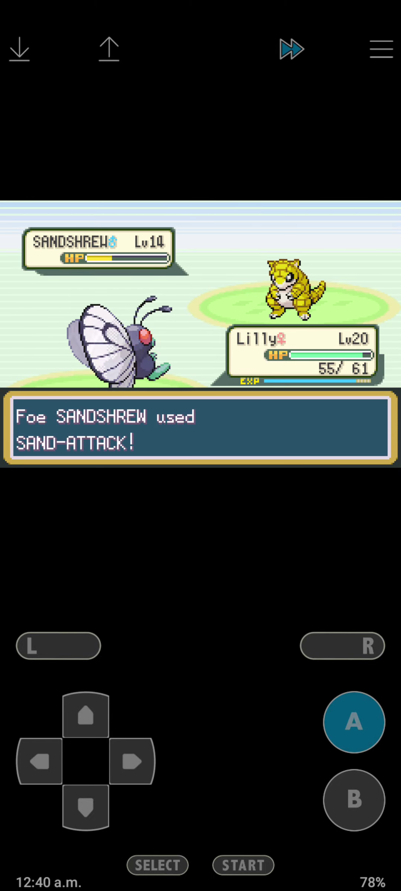
pyautogui.click(354, 722)
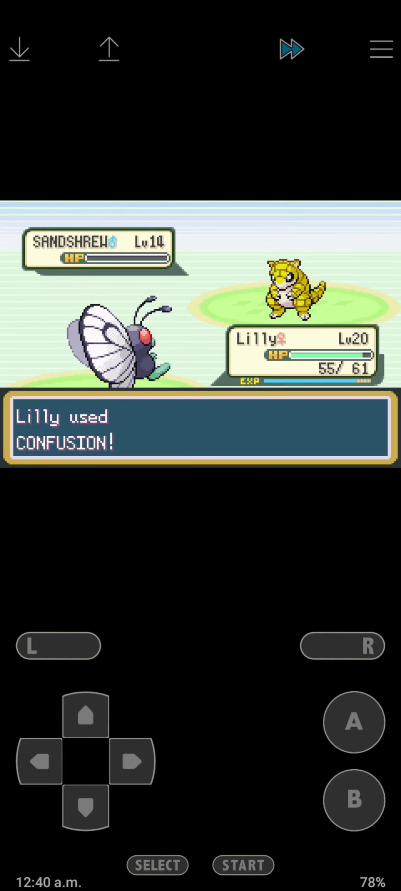
pyautogui.click(354, 721)
pyautogui.click(355, 722)
pyautogui.click(354, 722)
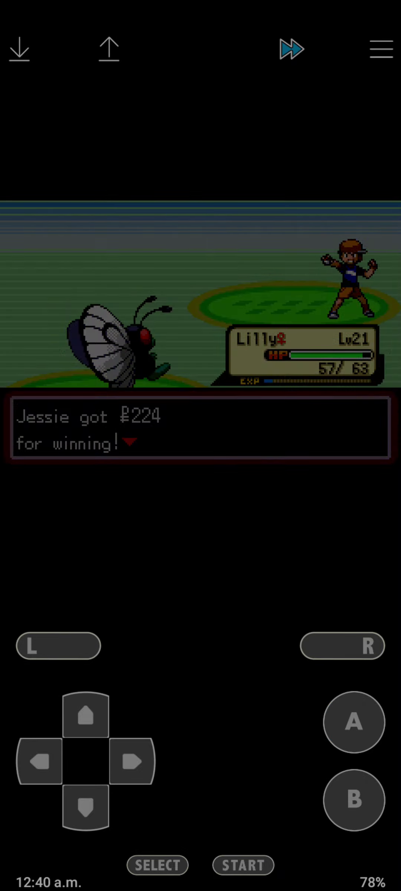
pyautogui.click(243, 865)
pyautogui.click(354, 722)
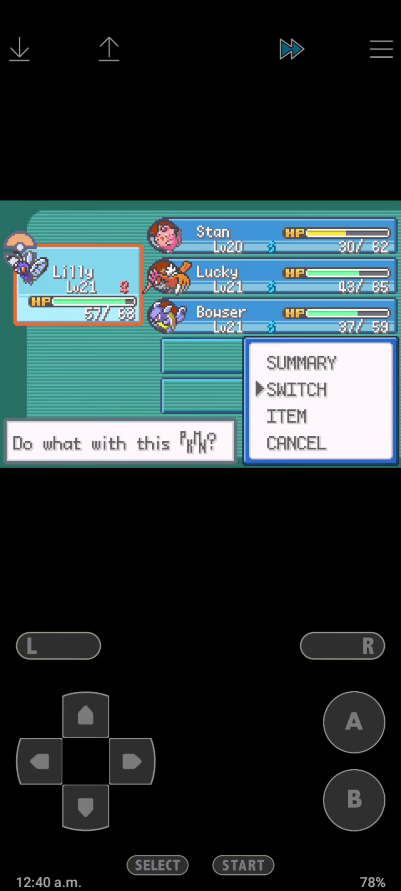
# Swap Stan into the lead party slot in place of Lilly and resume walking.
pyautogui.click(354, 723)
pyautogui.click(354, 800)
pyautogui.click(132, 761)
pyautogui.click(354, 722)
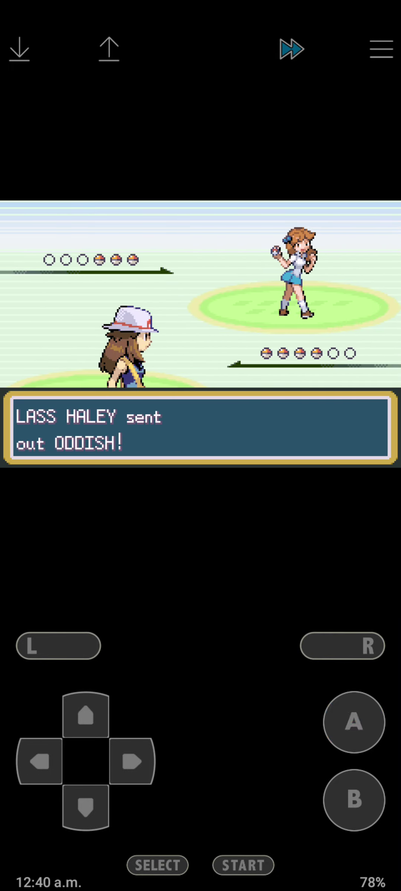
# Defeat Lass Haley's Oddish with Stan's Mega Punch and Pound, keeping Stan in.
pyautogui.click(354, 723)
pyautogui.click(354, 721)
pyautogui.click(132, 761)
pyautogui.click(353, 722)
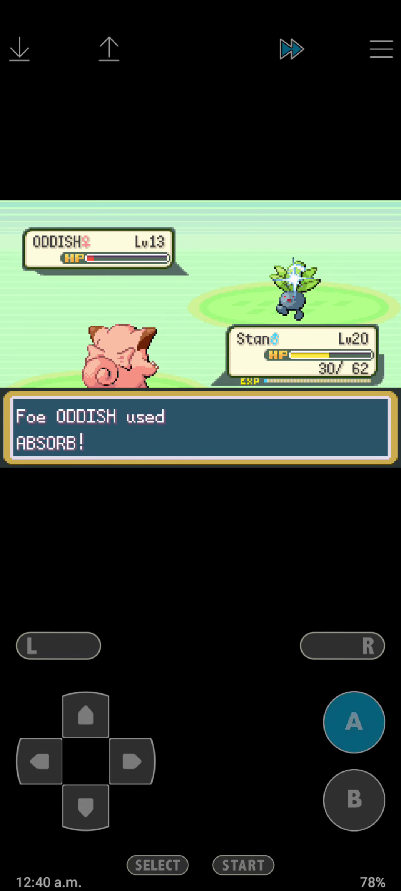
pyautogui.click(354, 722)
pyautogui.click(354, 721)
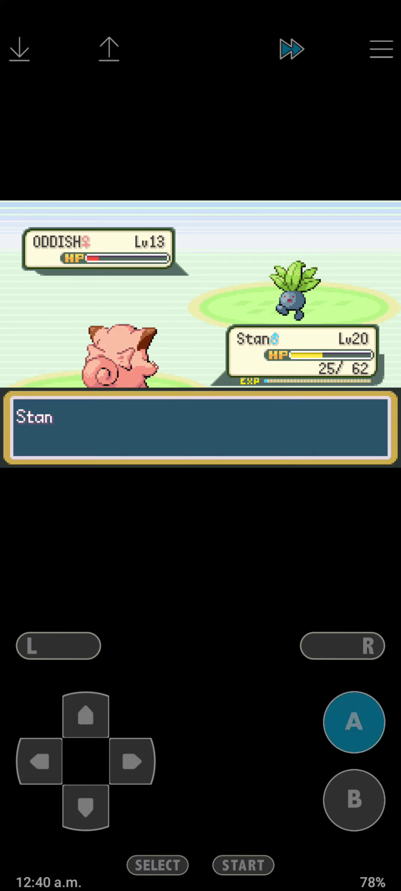
pyautogui.click(353, 722)
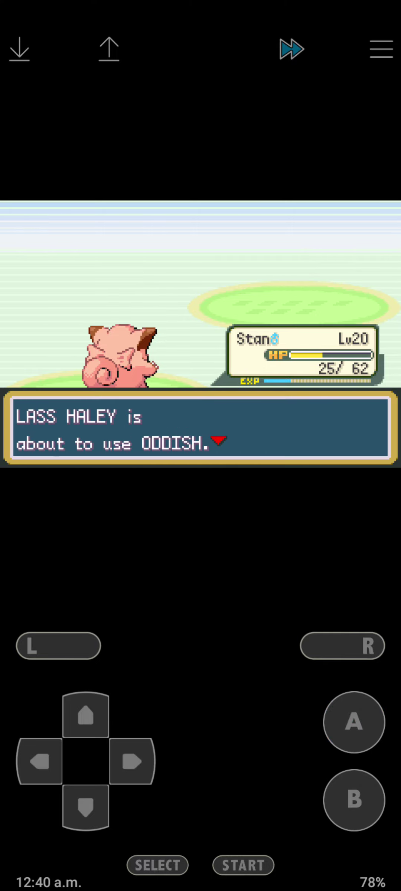
pyautogui.click(354, 722)
pyautogui.click(353, 722)
pyautogui.click(354, 721)
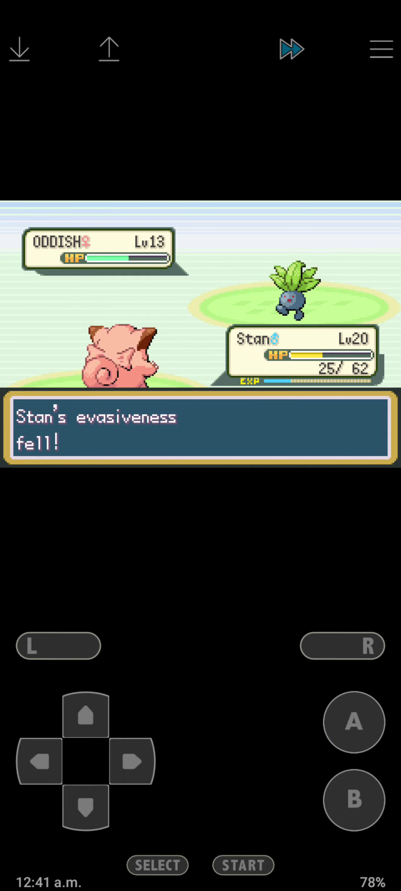
pyautogui.click(354, 723)
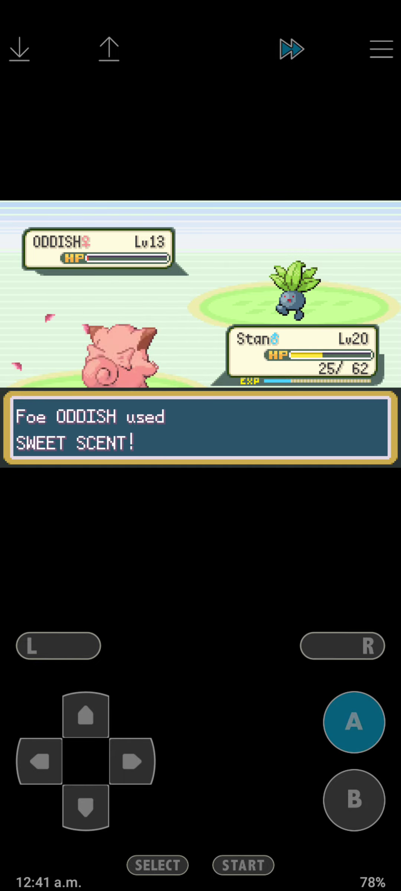
pyautogui.click(354, 722)
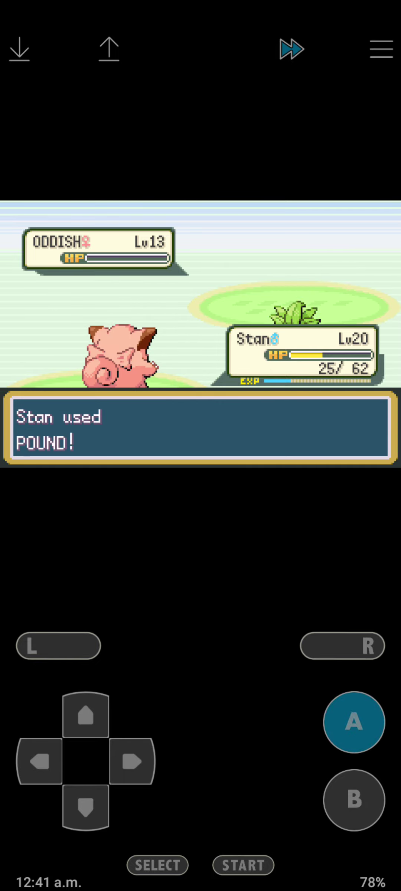
# Keep Stan in to knock out Pidgey with Pound, then walk to the house door.
pyautogui.click(354, 722)
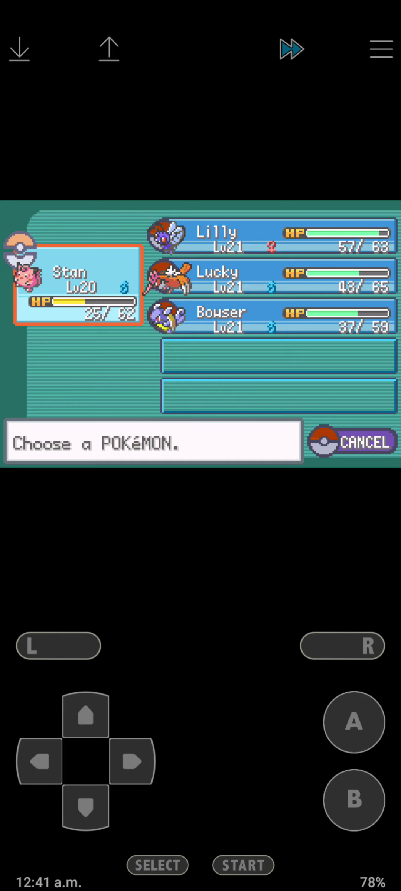
pyautogui.click(354, 800)
pyautogui.click(354, 721)
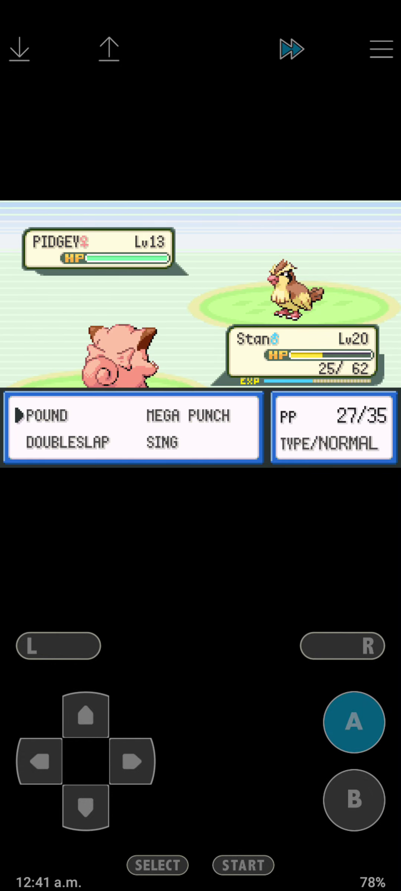
pyautogui.click(354, 722)
pyautogui.click(354, 721)
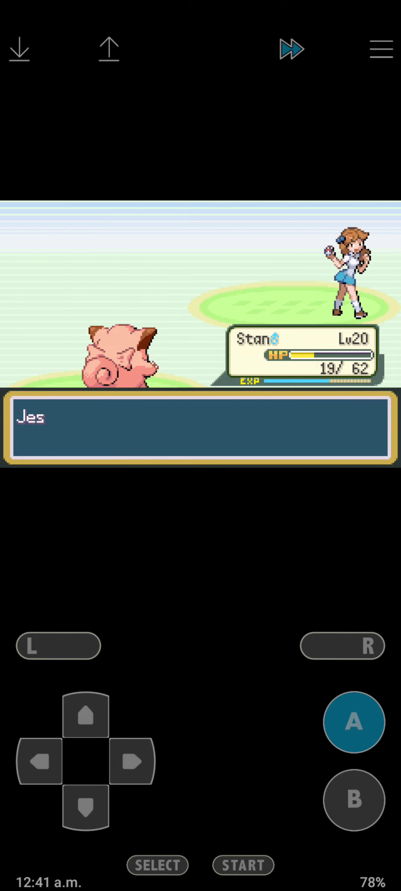
pyautogui.click(132, 761)
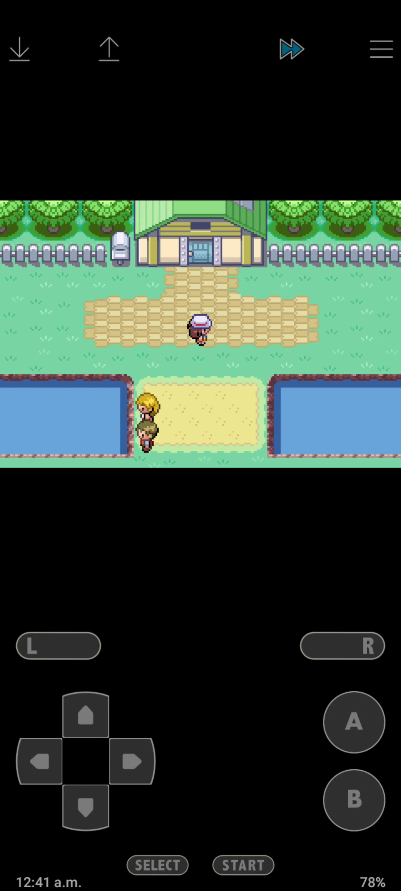
pyautogui.click(85, 716)
# Enter the house, talk to the Clefairy (Bill), and walk over beside the PC.
pyautogui.click(86, 715)
pyautogui.click(131, 761)
pyautogui.click(354, 723)
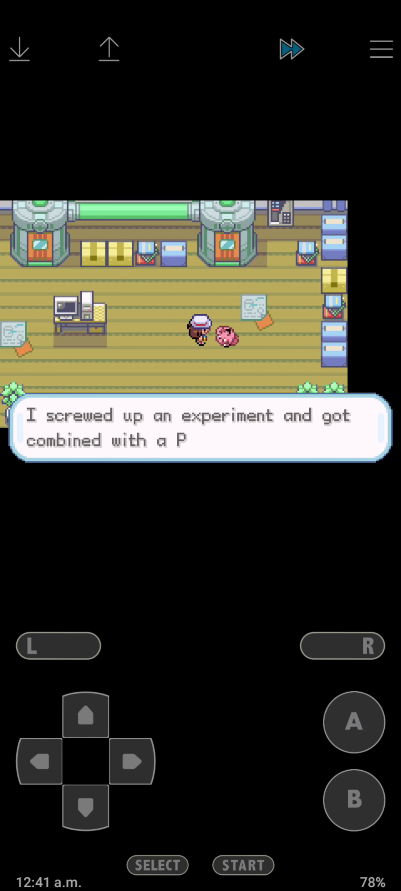
pyautogui.click(353, 723)
pyautogui.click(354, 723)
pyautogui.moveTo(40, 761); pyautogui.dragTo(39, 761)
pyautogui.click(131, 761)
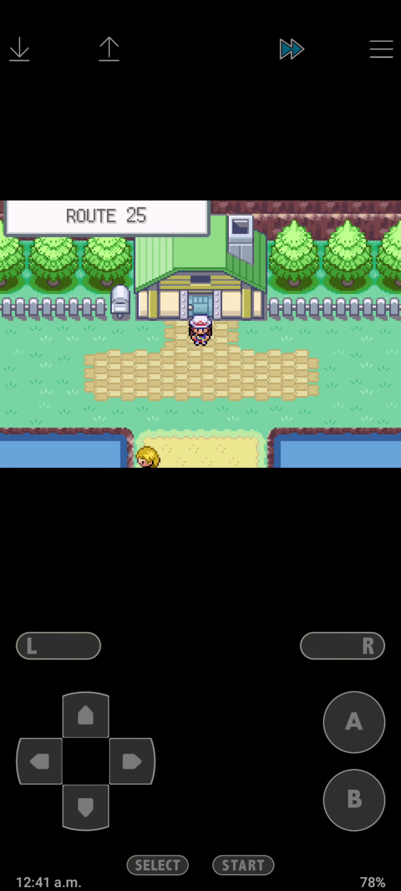
# Walk down and left along Route 25, through Route 24, to Cerulean's Pokémon Center.
pyautogui.moveTo(85, 806); pyautogui.dragTo(85, 806)
pyautogui.moveTo(40, 761); pyautogui.dragTo(40, 762)
pyautogui.click(354, 800)
pyautogui.click(85, 806)
pyautogui.moveTo(86, 807); pyautogui.dragTo(85, 807)
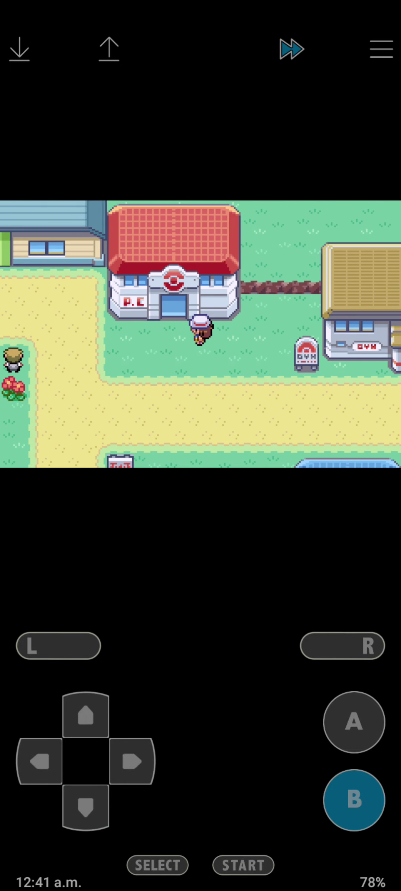
# Heal the party with the Cerulean Pokémon Center nurse and step back outside.
pyautogui.click(354, 800)
pyautogui.moveTo(85, 715); pyautogui.dragTo(85, 715)
pyautogui.click(354, 722)
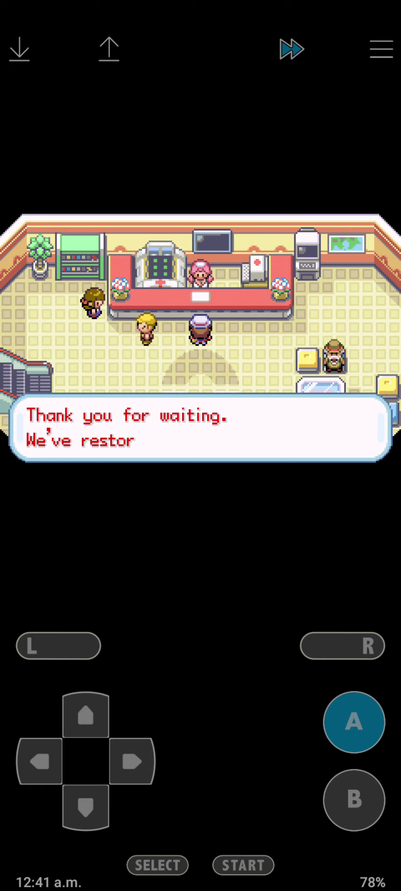
pyautogui.click(354, 799)
pyautogui.moveTo(85, 806); pyautogui.dragTo(86, 807)
pyautogui.click(243, 866)
pyautogui.click(354, 722)
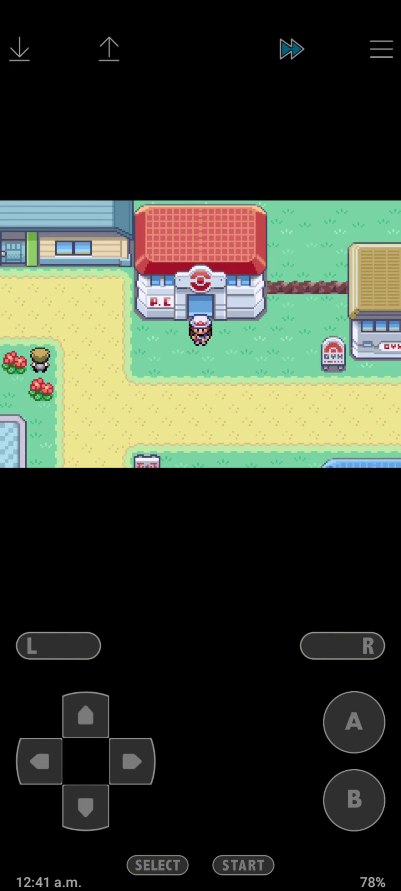
# Walk through town into the broken-wall house and challenge the trainer behind it.
pyautogui.moveTo(41, 760); pyautogui.dragTo(40, 760)
pyautogui.moveTo(85, 715); pyautogui.dragTo(85, 715)
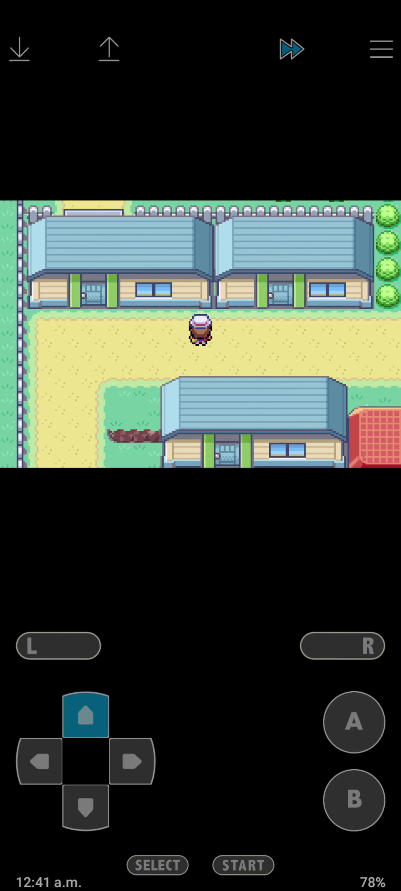
pyautogui.moveTo(132, 761); pyautogui.dragTo(132, 761)
pyautogui.moveTo(85, 715); pyautogui.dragTo(85, 716)
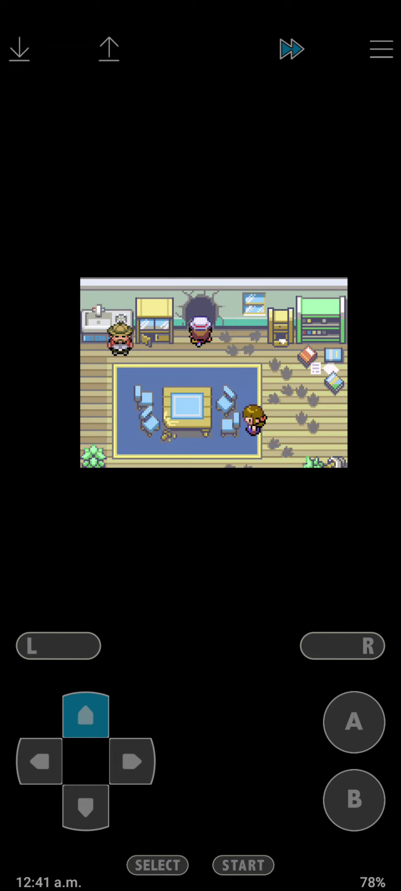
pyautogui.click(85, 715)
pyautogui.click(353, 722)
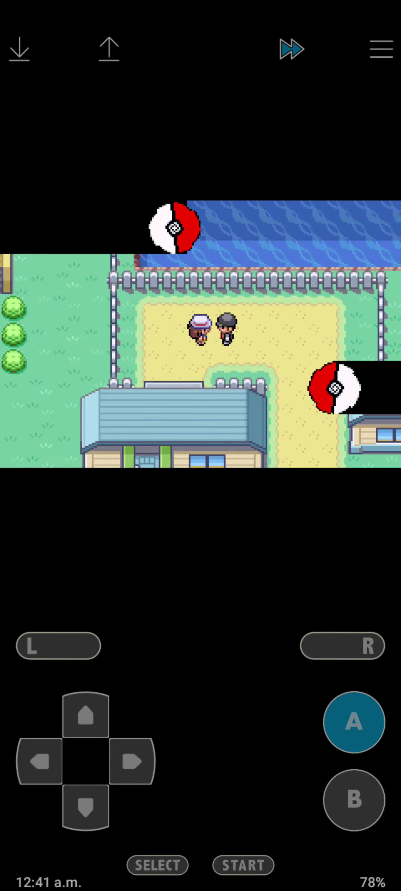
# Knock out the Rocket grunt's Machop with Mega Punch and decline switching.
pyautogui.click(354, 722)
pyautogui.click(354, 722)
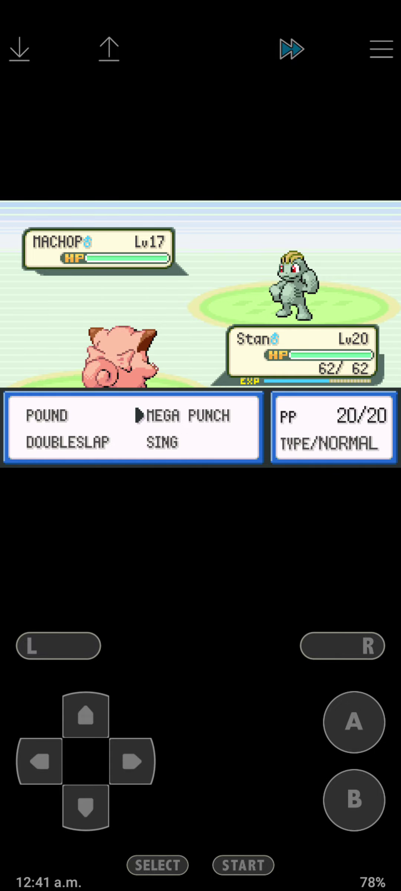
pyautogui.click(354, 721)
pyautogui.click(354, 722)
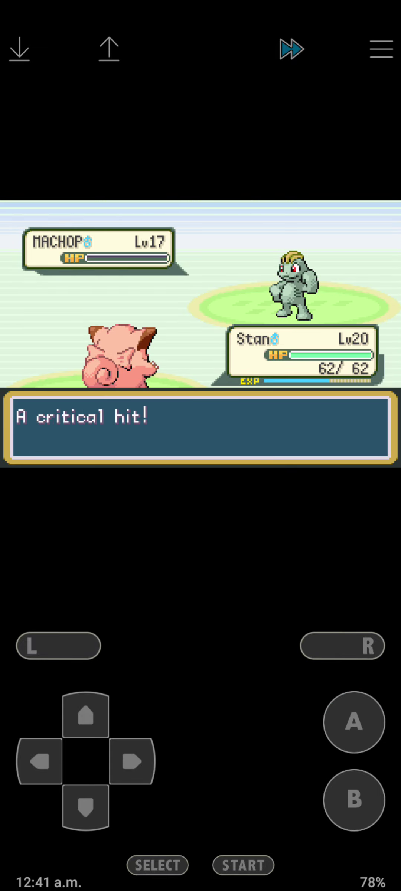
pyautogui.click(353, 722)
pyautogui.click(354, 722)
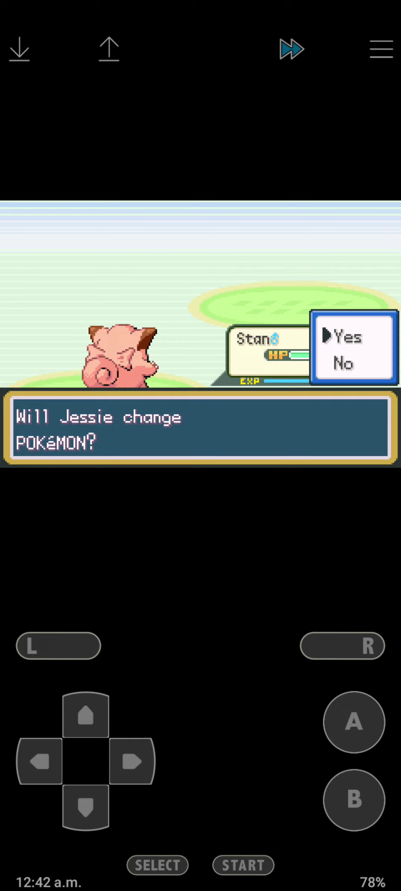
# Defeat Drowzee with Mega Punch followed by Pound.
pyautogui.click(354, 722)
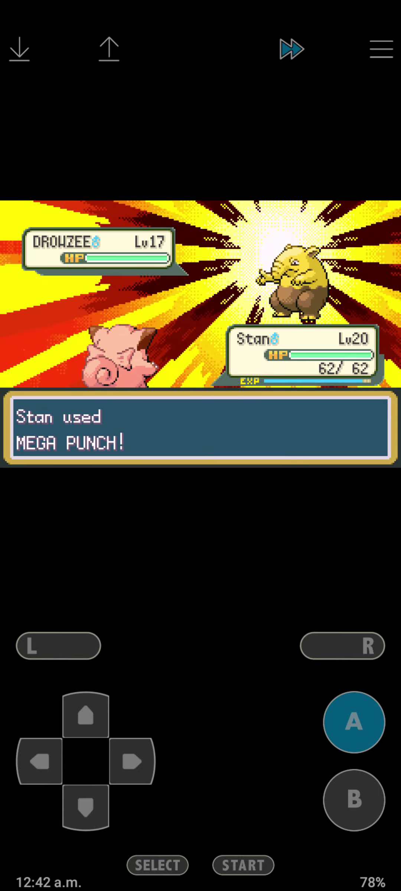
pyautogui.click(354, 722)
pyautogui.click(40, 762)
pyautogui.click(354, 722)
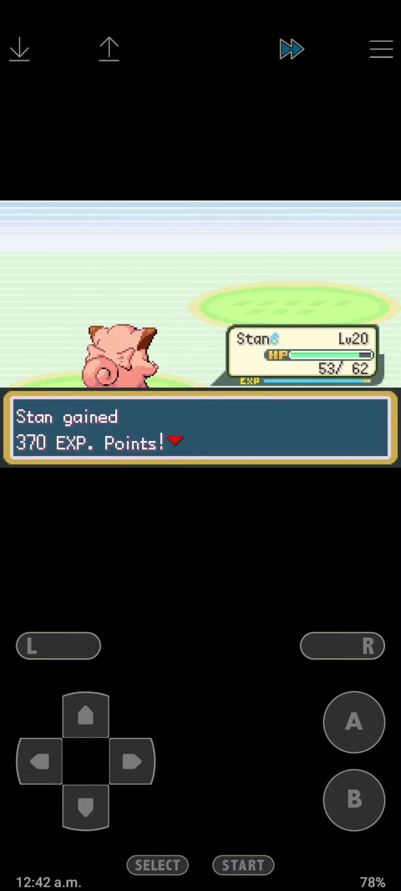
# Handle Stan's level 21 new-move prompt for Minimize and advance the grunt's dialogue.
pyautogui.click(354, 722)
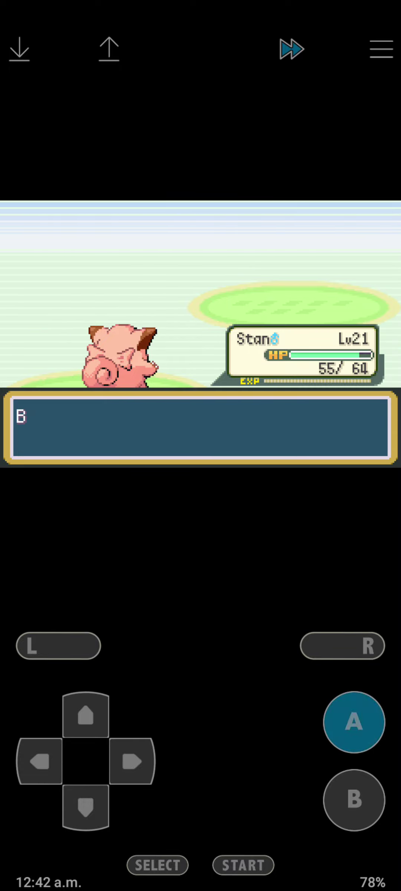
pyautogui.click(354, 722)
pyautogui.click(85, 807)
pyautogui.click(85, 807)
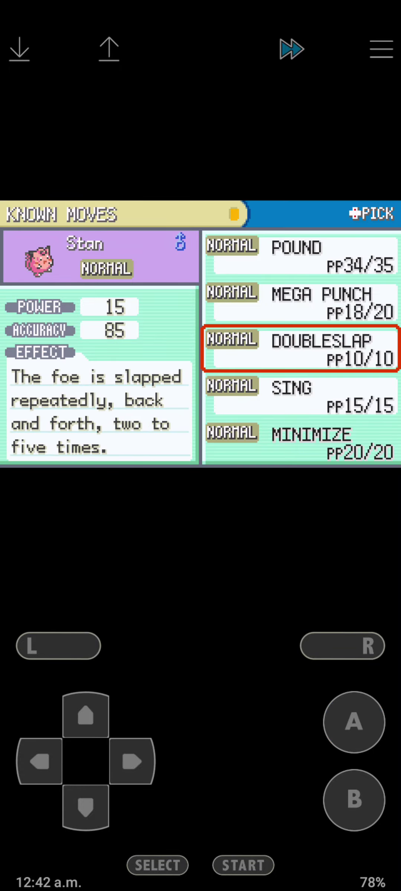
pyautogui.click(85, 807)
pyautogui.click(85, 714)
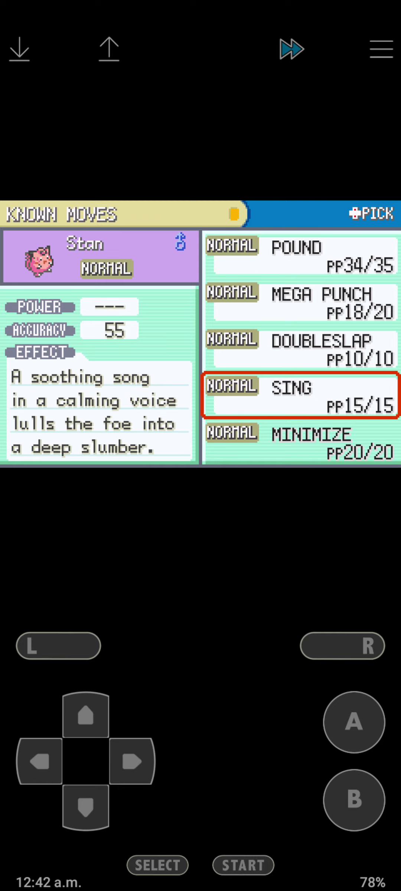
pyautogui.click(354, 722)
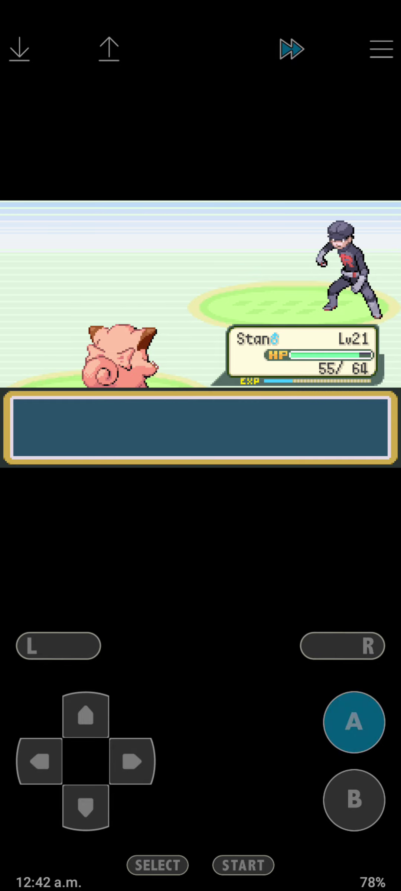
pyautogui.click(354, 722)
pyautogui.click(353, 723)
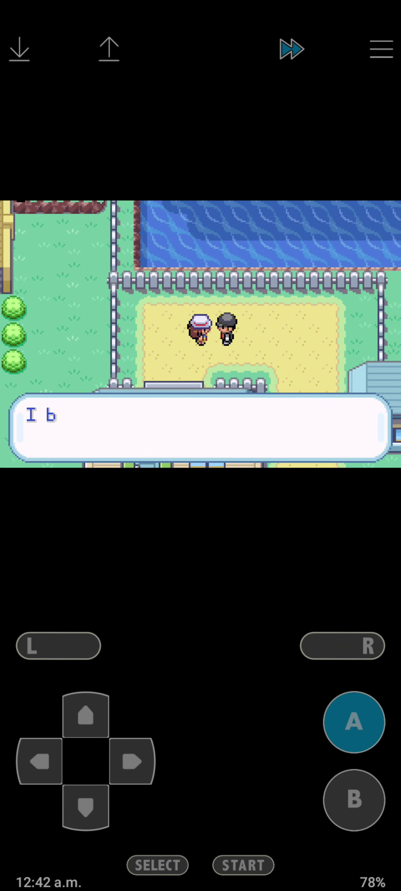
# Finish the Rocket's parting lines and walk toward the city's south exit.
pyautogui.click(353, 722)
pyautogui.click(132, 762)
pyautogui.click(86, 807)
pyautogui.click(132, 762)
pyautogui.click(85, 807)
# Swap Lucky into the lead slot via the party menu and close the menus.
pyautogui.click(242, 865)
pyautogui.click(85, 807)
pyautogui.click(353, 723)
pyautogui.click(85, 807)
pyautogui.click(354, 722)
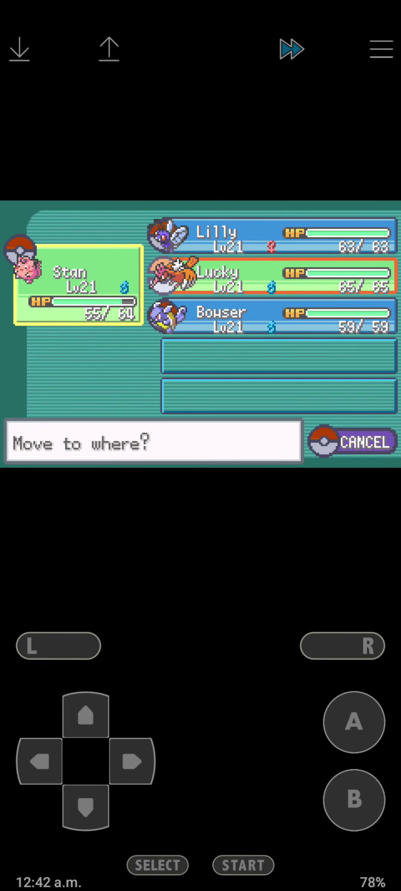
pyautogui.click(354, 722)
pyautogui.click(354, 799)
pyautogui.click(85, 807)
# Walk south out of Cerulean onto Route 5, hopping down the ledges.
pyautogui.click(354, 800)
pyautogui.moveTo(40, 762); pyautogui.dragTo(39, 761)
pyautogui.moveTo(85, 807); pyautogui.dragTo(85, 807)
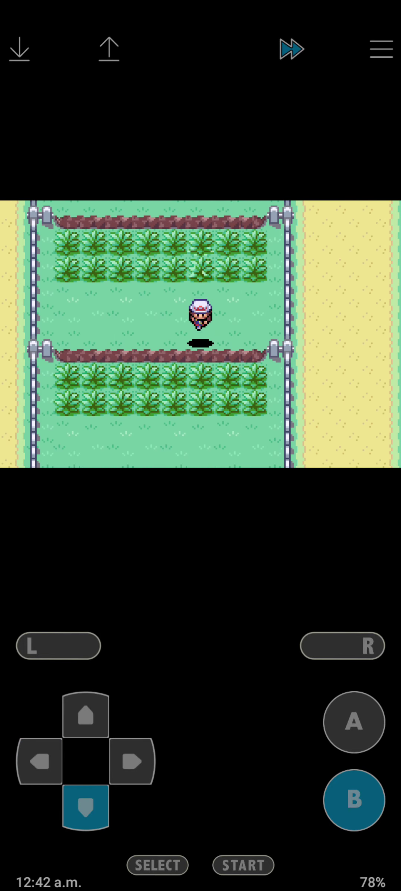
# Walk down Route 5 into the Underground Path and through the tunnel to its exit.
pyautogui.click(86, 808)
pyautogui.click(132, 761)
pyautogui.click(85, 807)
pyautogui.click(40, 761)
pyautogui.moveTo(85, 807); pyautogui.dragTo(85, 807)
pyautogui.moveTo(132, 761); pyautogui.dragTo(131, 761)
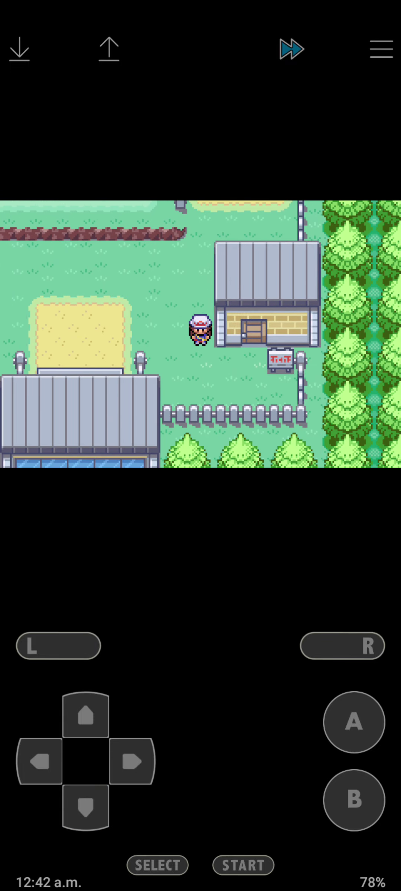
pyautogui.click(132, 762)
pyautogui.moveTo(85, 715); pyautogui.dragTo(85, 715)
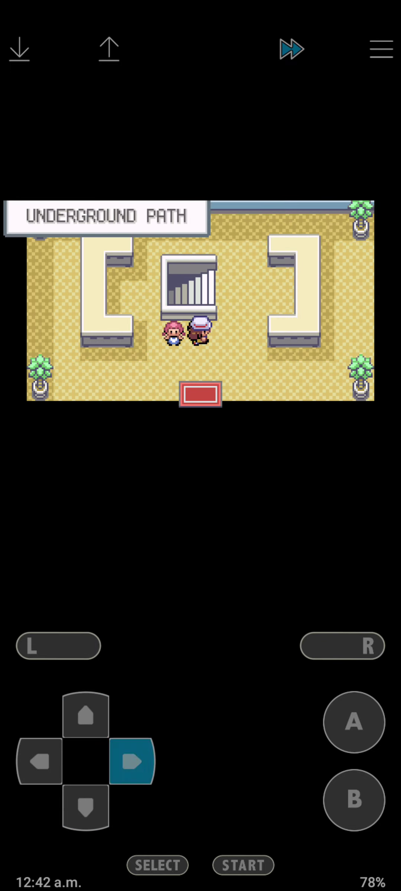
pyautogui.click(40, 762)
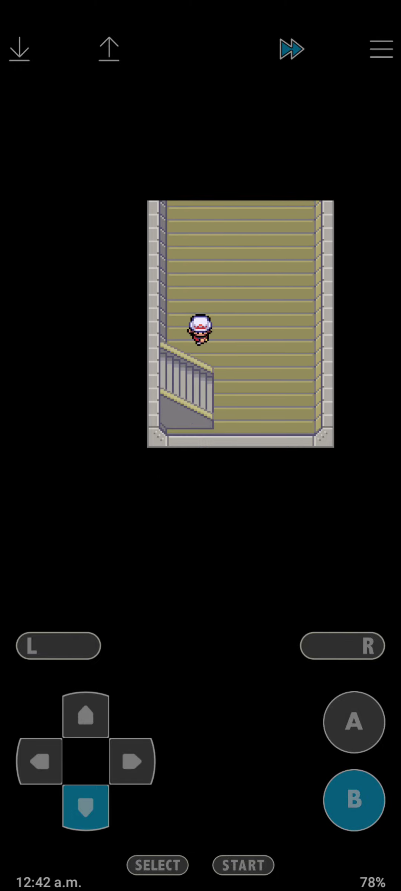
pyautogui.moveTo(85, 807); pyautogui.dragTo(85, 808)
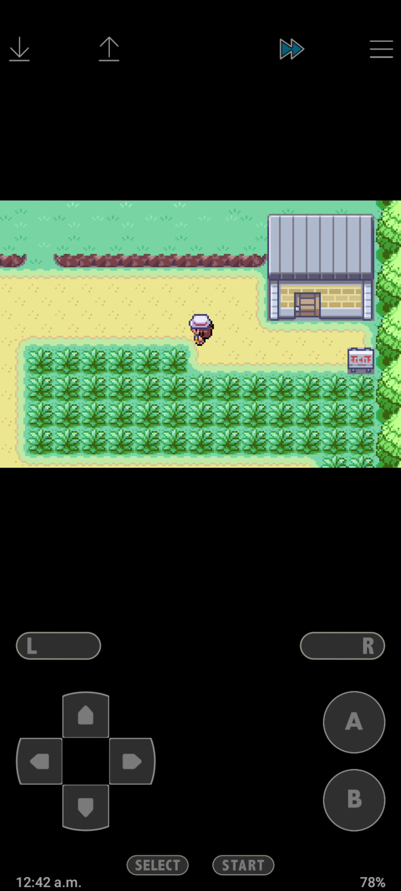
# Walk left along Route 6 to the fence and pick up the Sitrus Berry.
pyautogui.moveTo(40, 761); pyautogui.dragTo(40, 762)
pyautogui.click(85, 714)
pyautogui.click(39, 761)
pyautogui.moveTo(85, 715); pyautogui.dragTo(85, 715)
pyautogui.click(40, 761)
pyautogui.click(354, 722)
pyautogui.click(85, 807)
# Continue along Route 6 to the trainer and start the battle.
pyautogui.moveTo(132, 761); pyautogui.dragTo(132, 761)
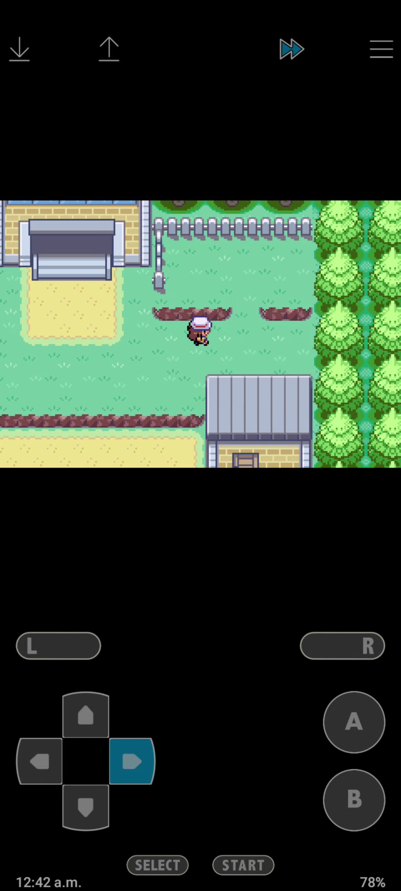
pyautogui.click(85, 715)
pyautogui.click(353, 723)
pyautogui.click(354, 721)
pyautogui.click(85, 808)
pyautogui.click(40, 761)
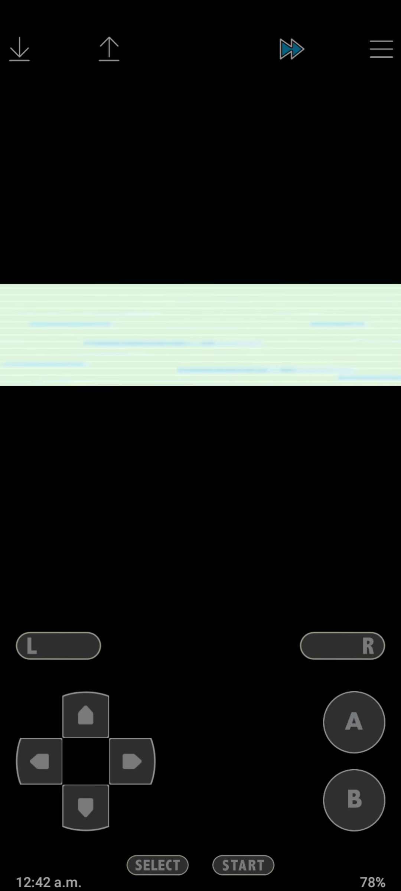
pyautogui.click(354, 721)
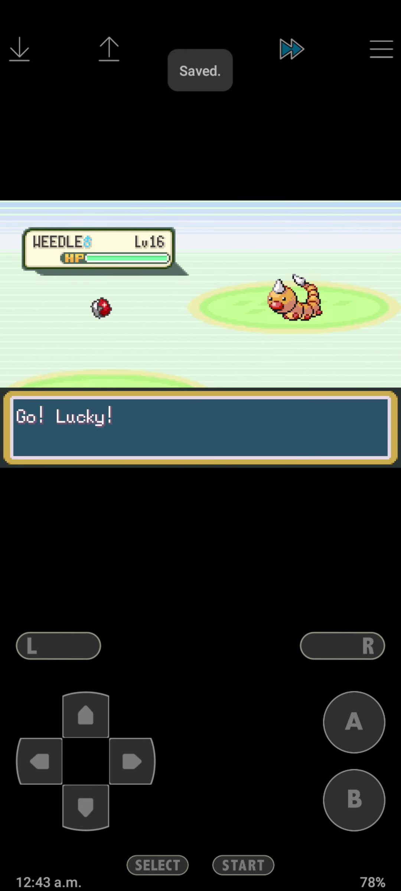
# Knock out the Bug Catcher's Weedle with Lucky's Peck, declining to switch.
pyautogui.click(354, 722)
pyautogui.click(354, 722)
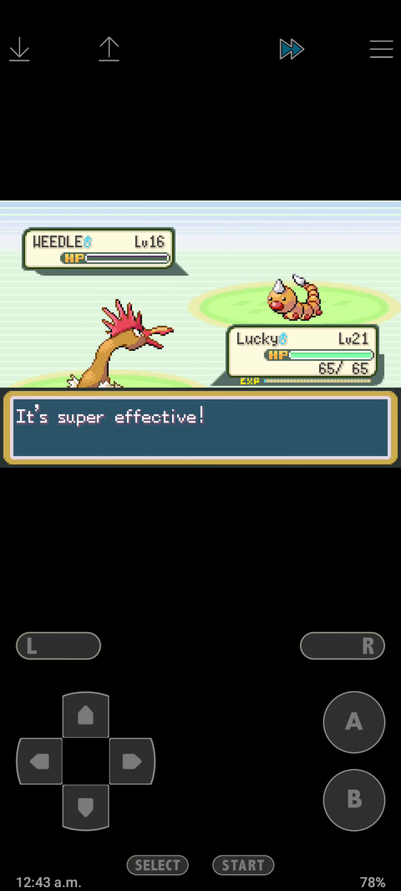
pyautogui.click(354, 721)
pyautogui.click(354, 721)
pyautogui.click(353, 721)
pyautogui.click(354, 722)
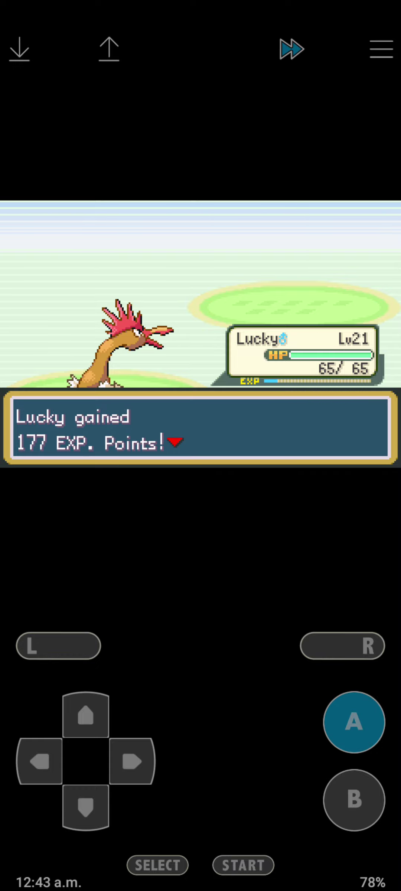
# Defeat Caterpie with Peck, collect the ₽192 prize, and walk down the route.
pyautogui.click(354, 722)
pyautogui.click(354, 721)
pyautogui.click(354, 721)
pyautogui.click(353, 722)
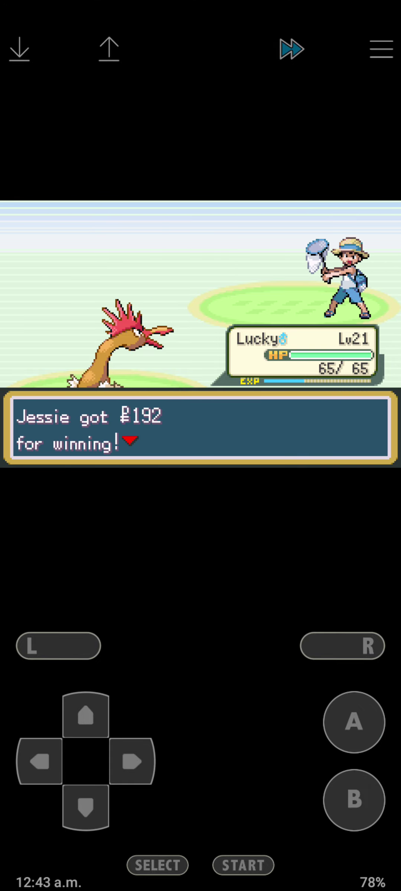
pyautogui.click(354, 721)
pyautogui.moveTo(86, 806); pyautogui.dragTo(85, 807)
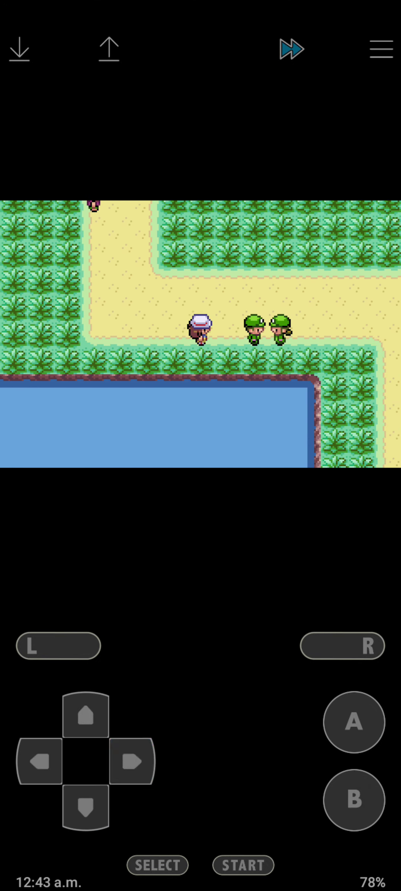
# Defeat Camper Ricky's SQUIRTLE with repeated PECK attacks.
pyautogui.click(354, 722)
pyautogui.click(355, 722)
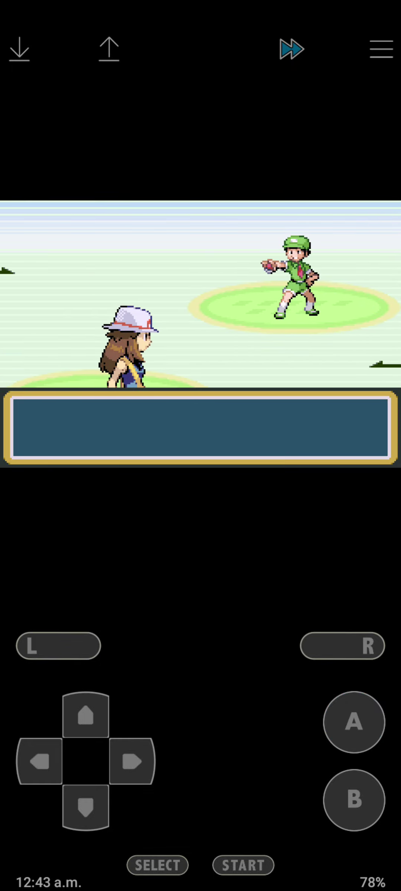
pyautogui.click(354, 721)
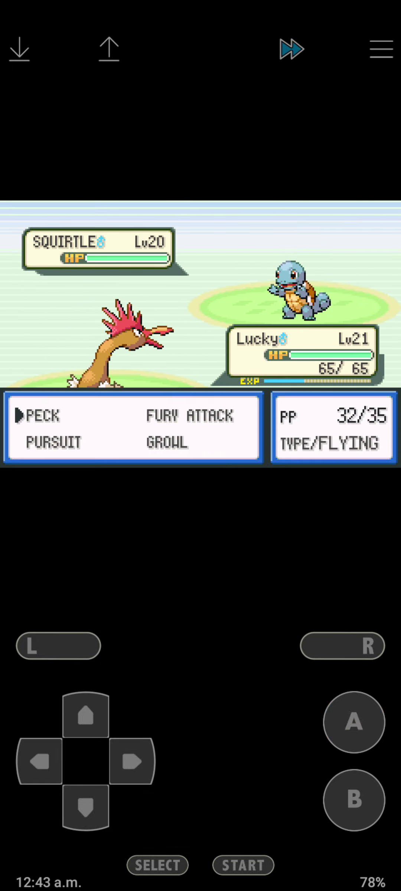
pyautogui.click(354, 722)
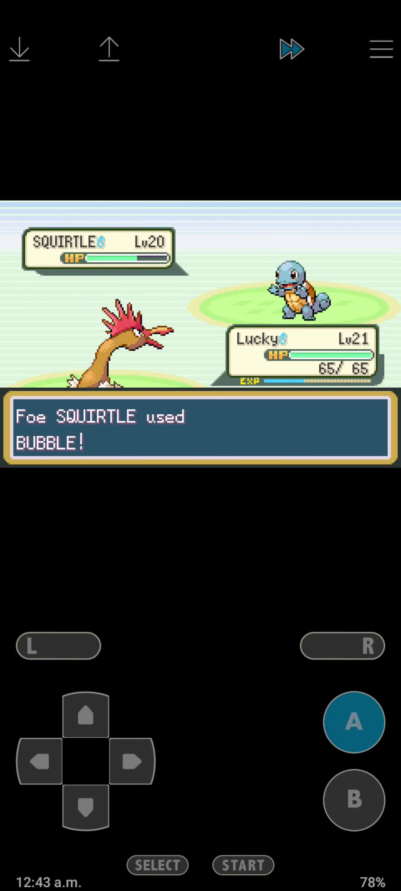
pyautogui.click(354, 722)
pyautogui.click(354, 722)
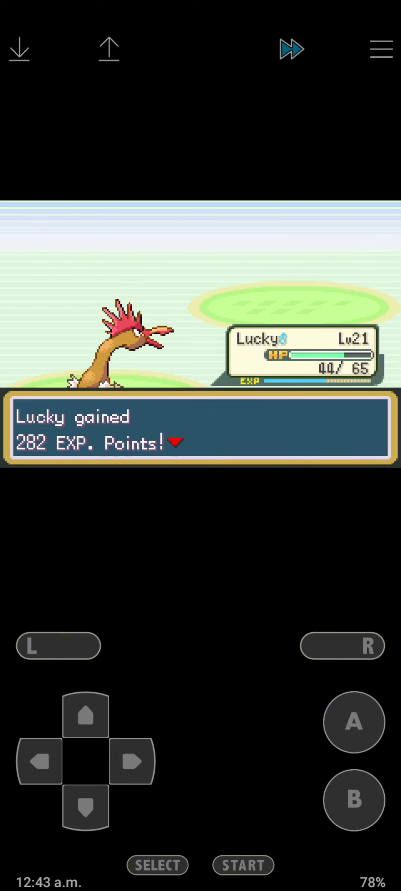
pyautogui.click(354, 721)
pyautogui.click(353, 721)
# Challenge Picnicker Nancy, beat her RATTATA with PECK, then switch in the Clefairy.
pyautogui.click(85, 807)
pyautogui.click(40, 761)
pyautogui.click(354, 721)
pyautogui.click(355, 722)
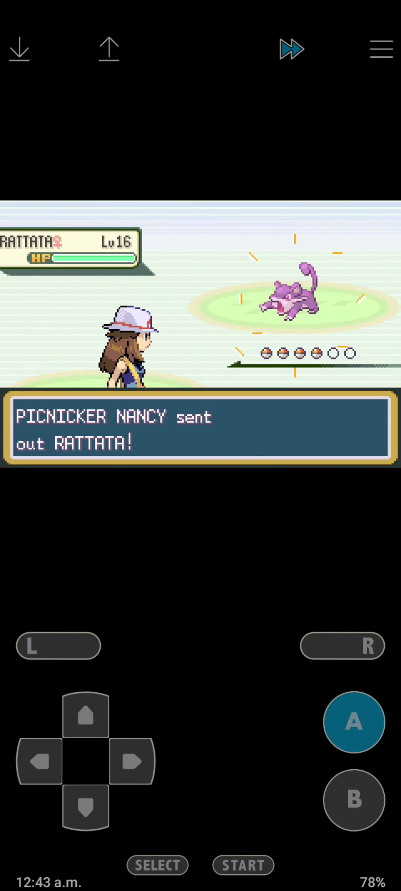
pyautogui.click(354, 721)
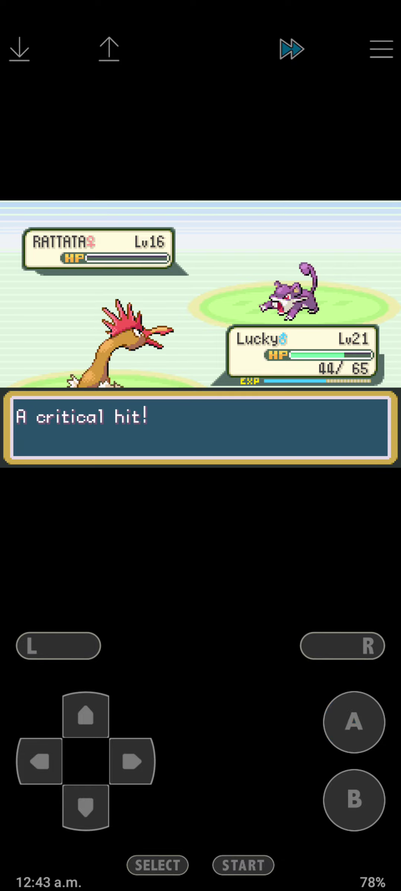
pyautogui.click(354, 721)
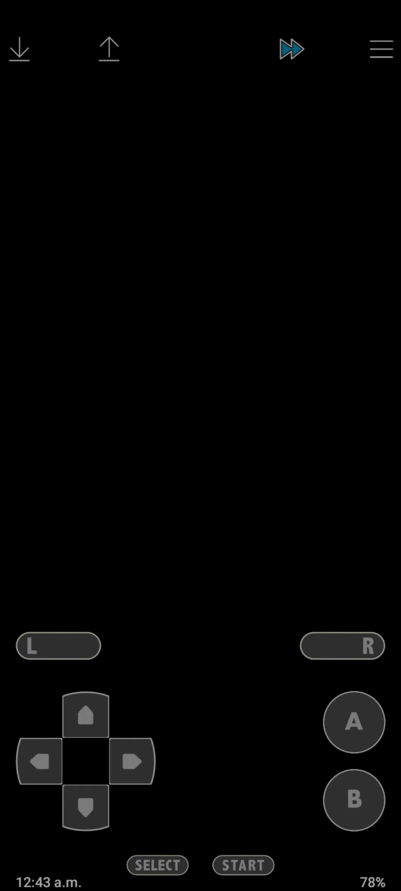
pyautogui.click(132, 762)
pyautogui.click(85, 806)
pyautogui.click(354, 721)
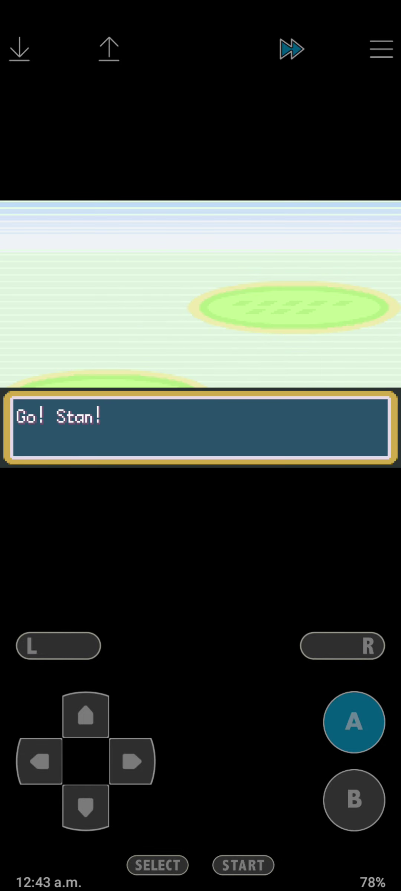
# Knock out Nancy's PIKACHU with two MEGA PUNCH hits and finish the battle.
pyautogui.click(354, 721)
pyautogui.click(131, 761)
pyautogui.click(355, 721)
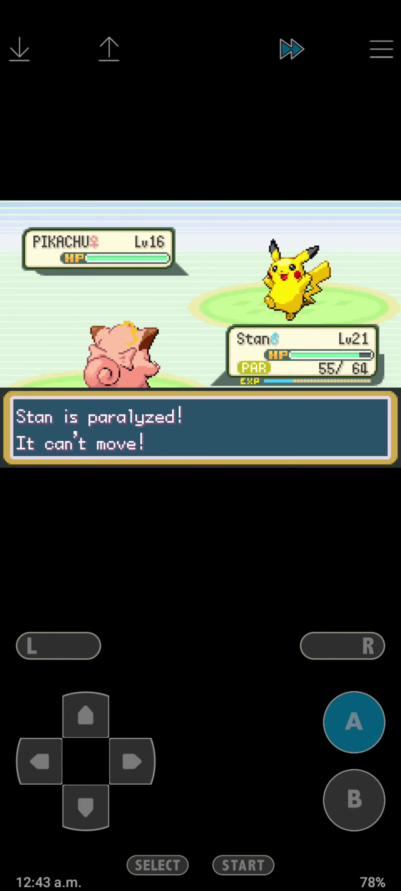
pyautogui.click(353, 722)
pyautogui.click(354, 721)
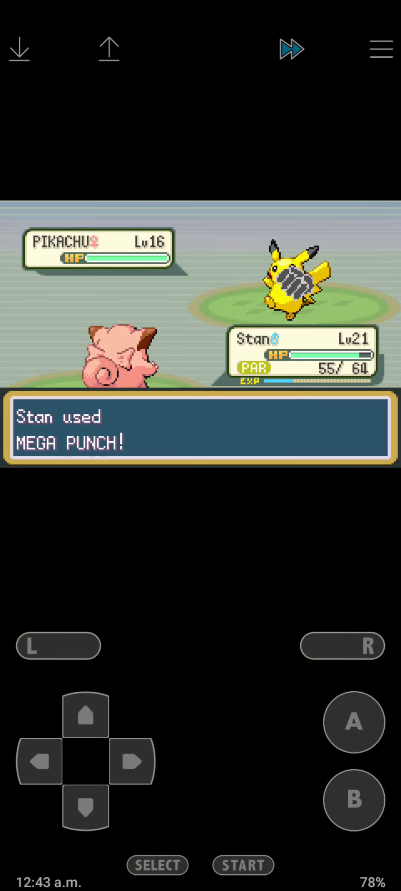
pyautogui.click(354, 721)
pyautogui.click(354, 722)
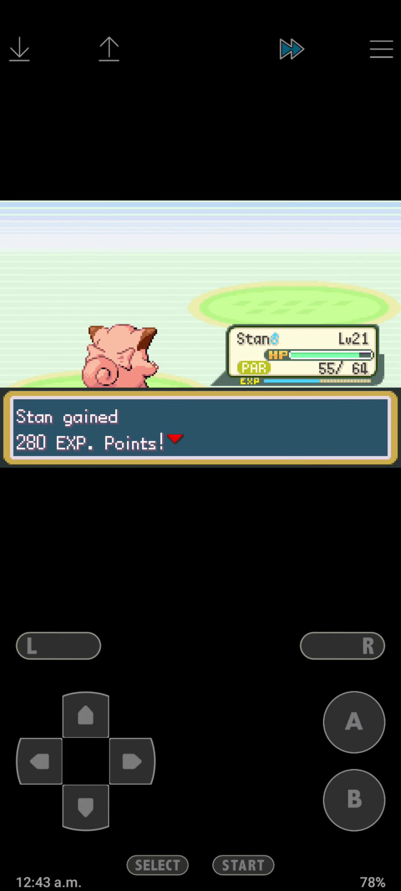
pyautogui.click(354, 722)
pyautogui.click(132, 762)
# Defeat Bug Catcher Elijah's BUTTERFREE with PECK, Lucky reaching level 22.
pyautogui.click(85, 807)
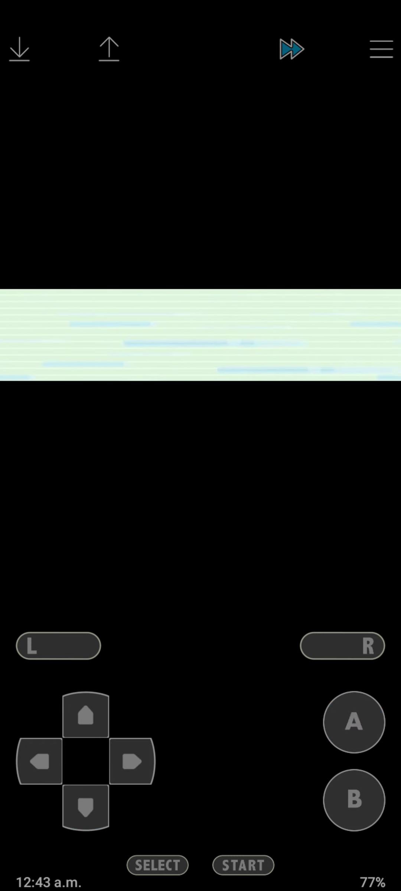
pyautogui.click(353, 721)
pyautogui.click(353, 721)
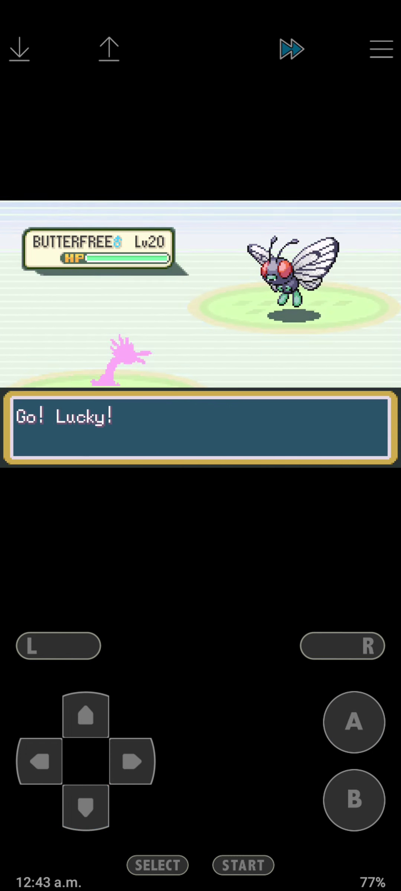
pyautogui.click(354, 721)
pyautogui.click(354, 721)
pyautogui.click(353, 722)
pyautogui.click(353, 722)
pyautogui.click(354, 722)
pyautogui.click(354, 721)
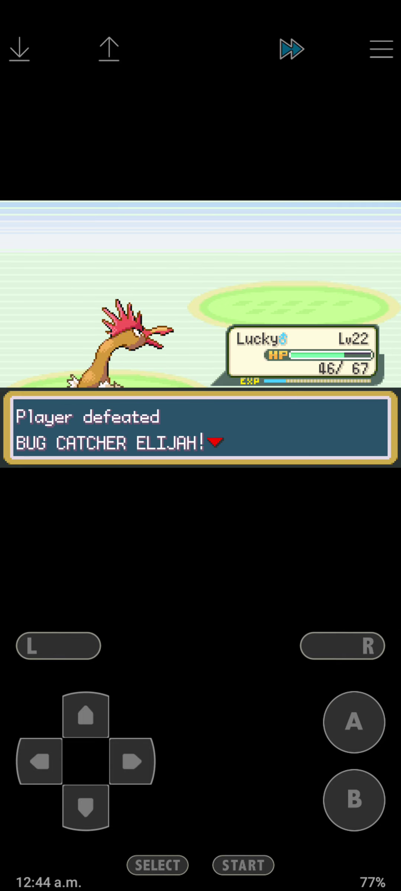
pyautogui.click(354, 722)
pyautogui.click(354, 722)
# Swap party positions so the Butterfree Lilly takes the lead slot from Lucky.
pyautogui.click(243, 864)
pyautogui.click(86, 715)
pyautogui.click(354, 722)
pyautogui.click(354, 722)
pyautogui.click(354, 721)
pyautogui.click(133, 760)
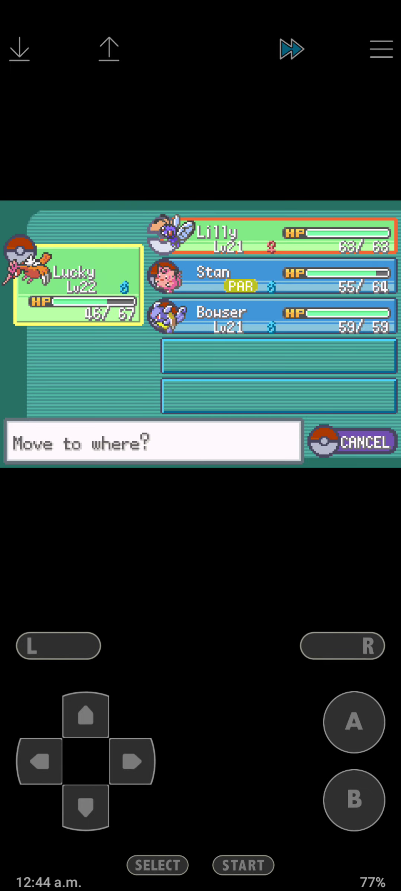
pyautogui.click(353, 799)
# Start the picnicker battle with Butterfree and faint her first PIDGEY using CONFUSION.
pyautogui.click(40, 760)
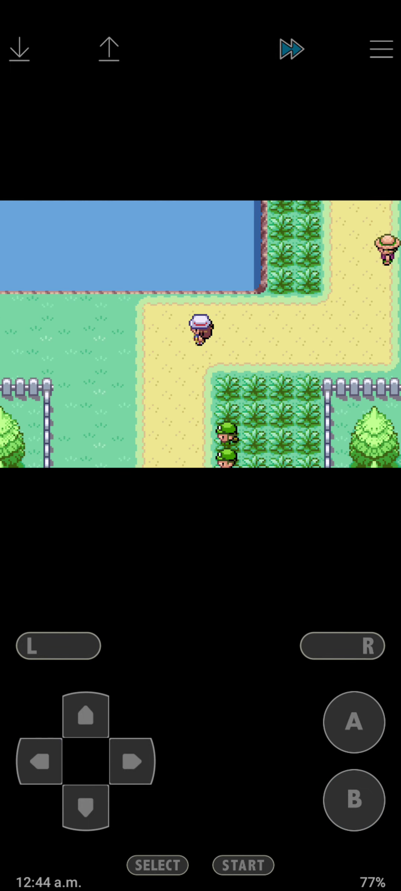
pyautogui.click(86, 806)
pyautogui.click(354, 722)
pyautogui.click(354, 721)
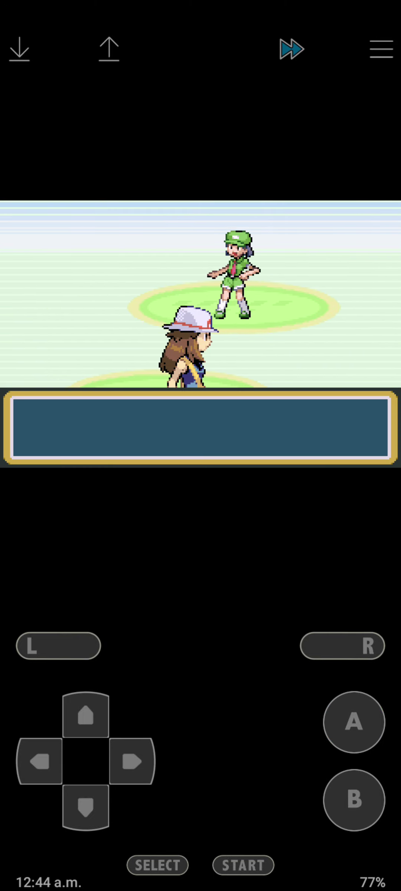
pyautogui.click(353, 721)
pyautogui.click(353, 721)
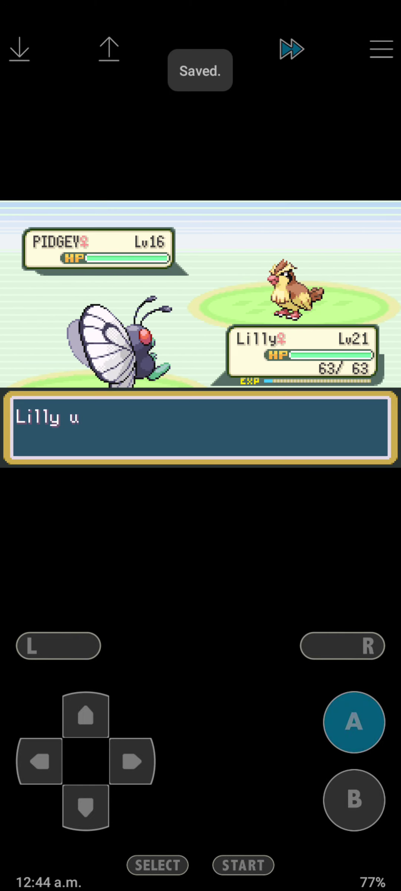
pyautogui.click(354, 722)
pyautogui.click(353, 721)
pyautogui.click(354, 722)
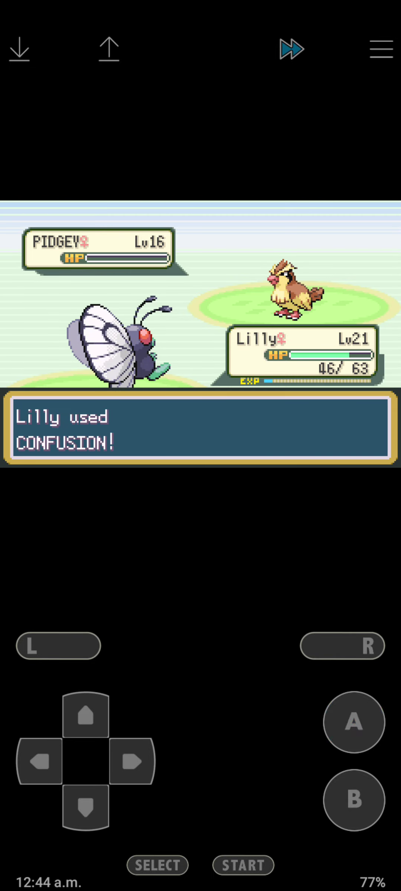
pyautogui.click(354, 721)
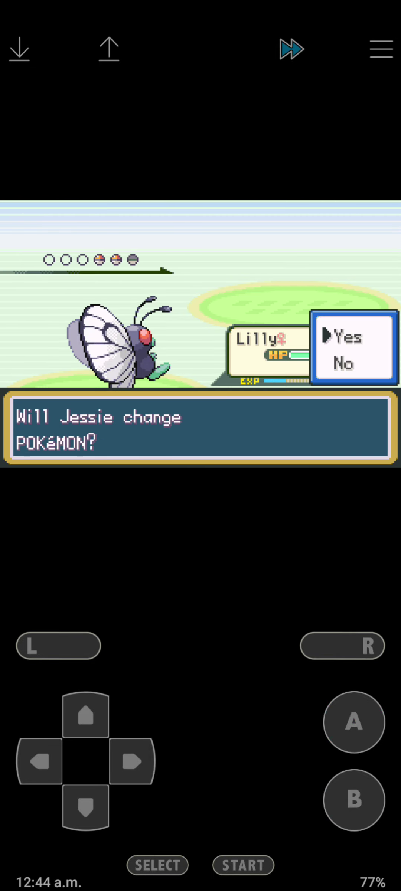
# Keep Butterfree in and beat the second PIDGEY with CONFUSION.
pyautogui.click(354, 722)
pyautogui.click(354, 721)
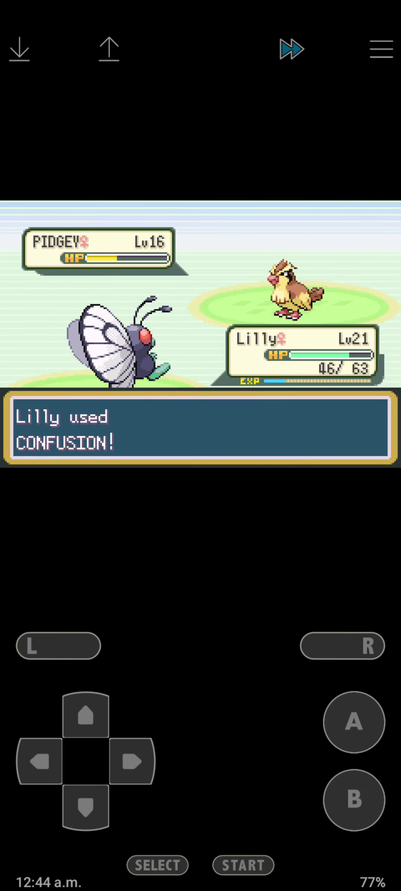
pyautogui.click(353, 721)
pyautogui.click(354, 721)
pyautogui.click(354, 721)
pyautogui.click(354, 721)
pyautogui.click(354, 799)
pyautogui.click(353, 722)
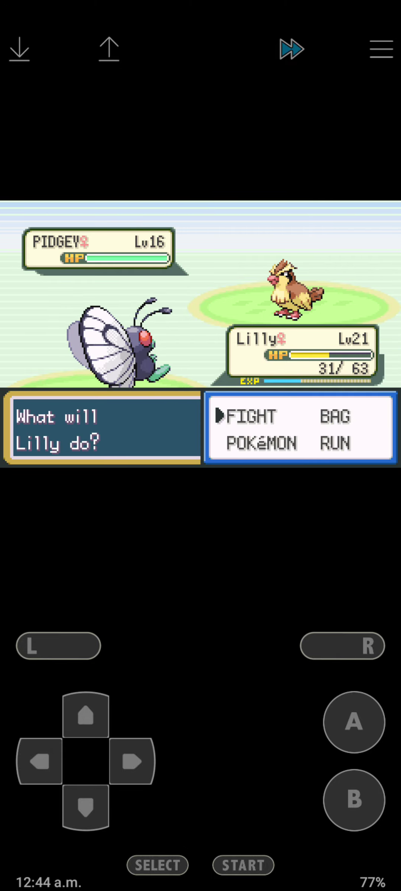
# Finish the last PIDGEY with CONFUSION and collect the prize money.
pyautogui.click(354, 722)
pyautogui.click(354, 722)
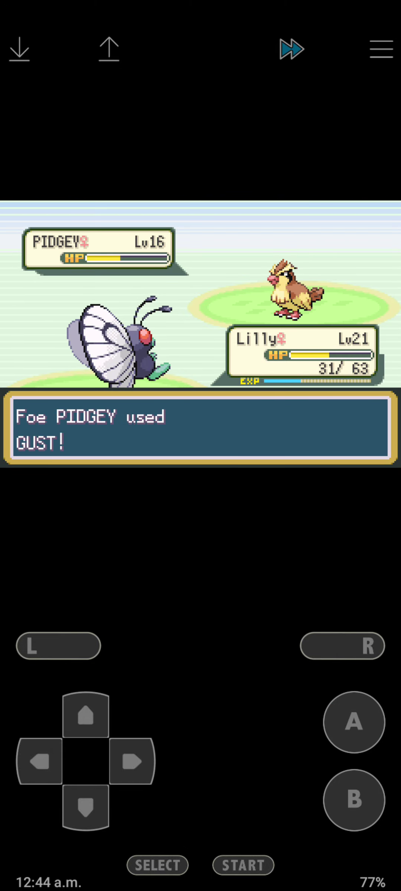
pyautogui.click(354, 721)
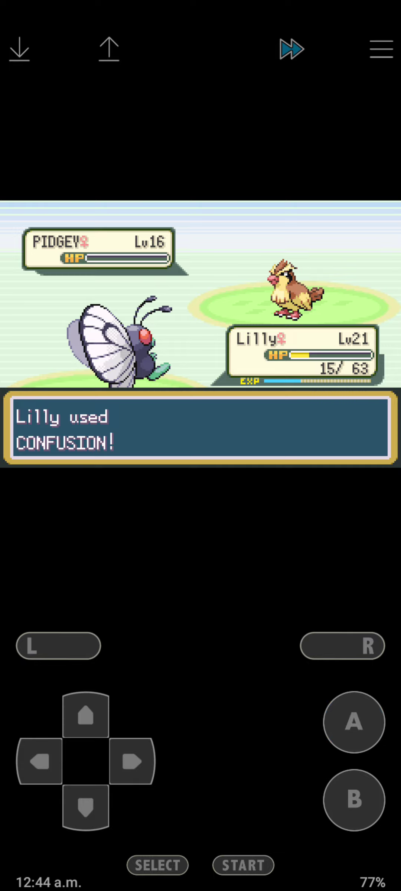
pyautogui.click(353, 722)
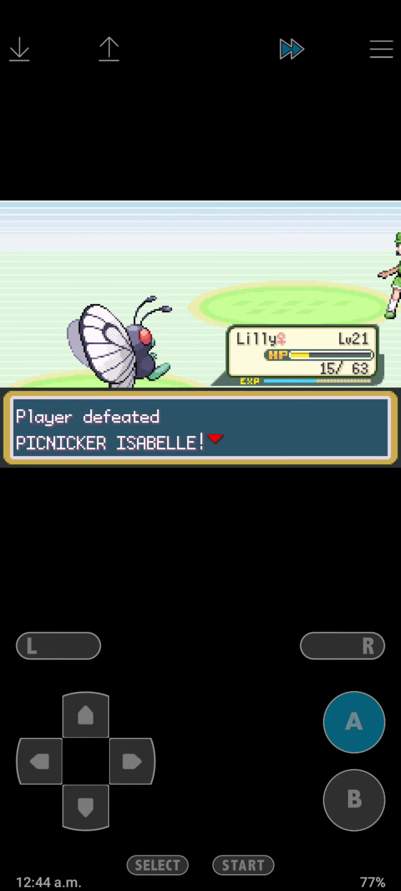
pyautogui.click(353, 722)
pyautogui.click(355, 722)
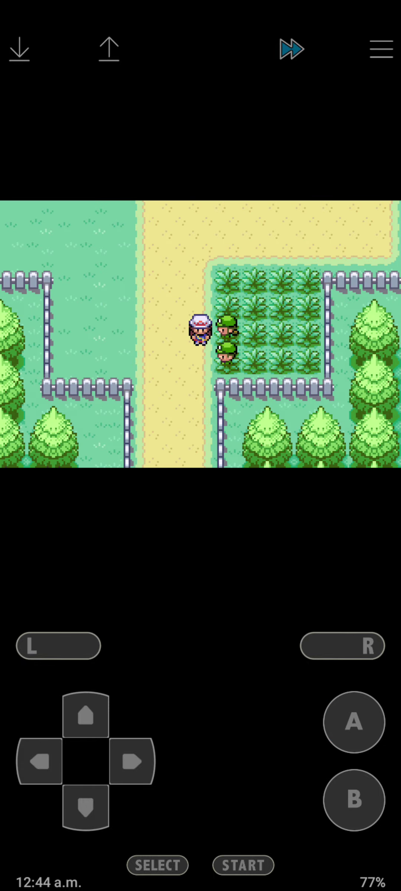
# Battle Camper Jeff and take down his SPEAROW with repeated Confusion.
pyautogui.click(354, 722)
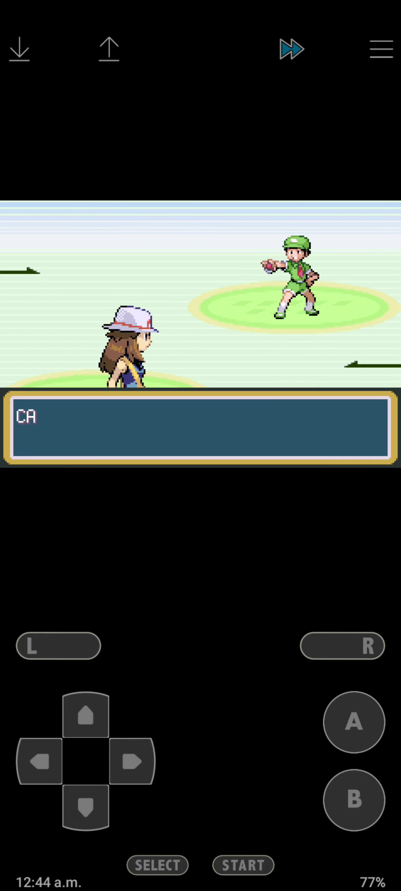
pyautogui.click(354, 721)
pyautogui.click(354, 721)
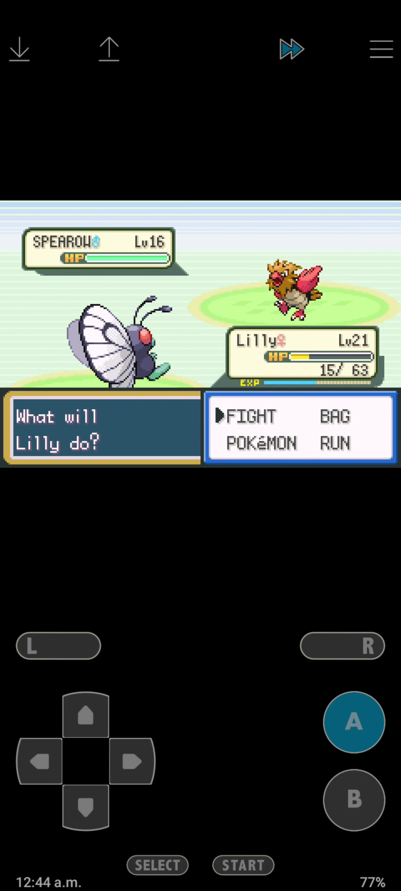
pyautogui.click(354, 722)
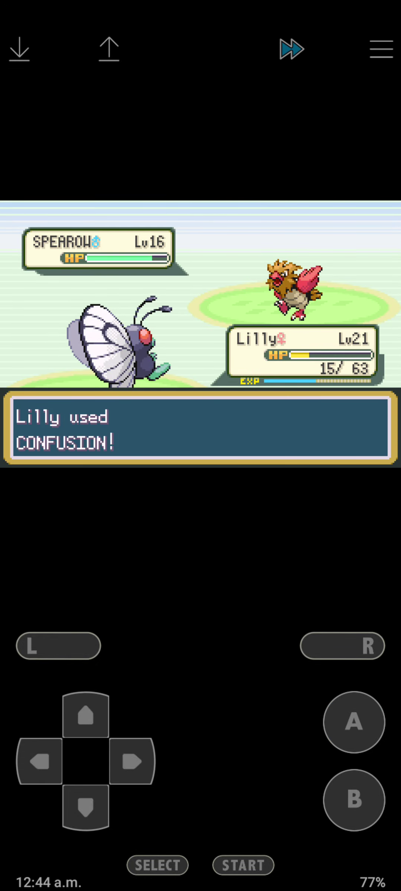
pyautogui.click(354, 721)
pyautogui.click(354, 721)
pyautogui.click(354, 722)
pyautogui.click(354, 721)
pyautogui.click(354, 721)
pyautogui.click(353, 722)
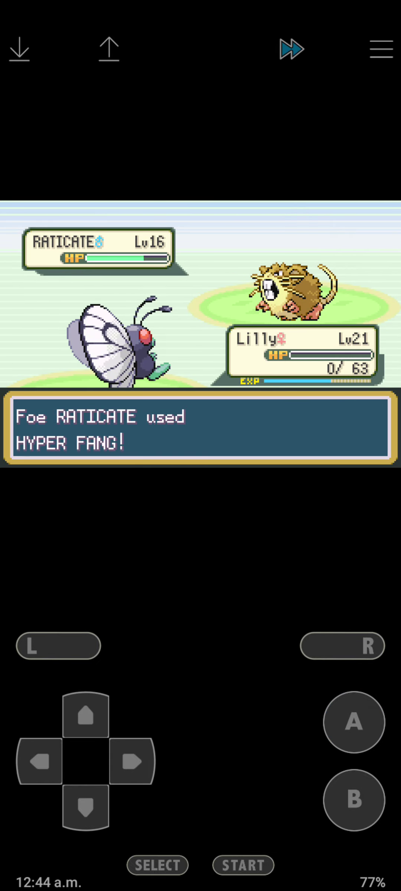
# Send out Lucky after Lilly faints and knock out Jeff's Raticate with Peck.
pyautogui.click(354, 722)
pyautogui.click(354, 722)
pyautogui.click(354, 721)
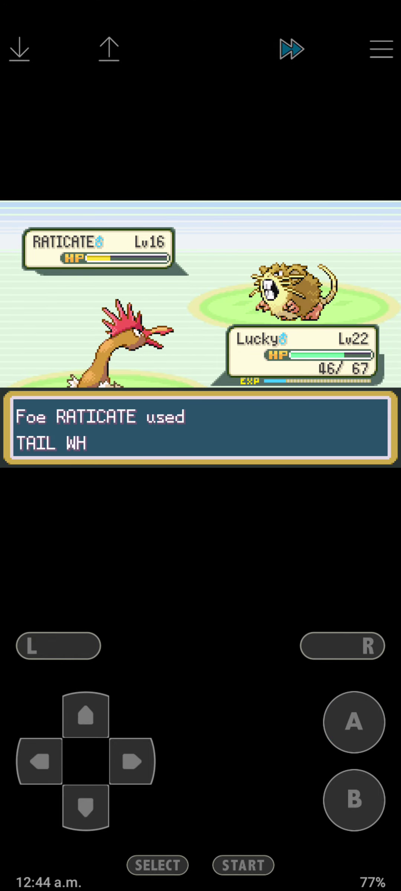
pyautogui.click(353, 722)
pyautogui.click(354, 721)
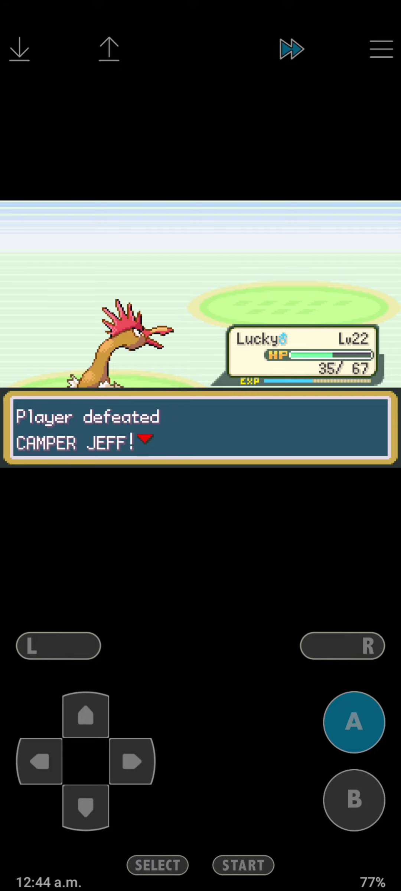
pyautogui.click(354, 722)
# Heal the party at Vermilion's Pokémon Center, chat by the counter, and leave.
pyautogui.moveTo(85, 806); pyautogui.dragTo(86, 806)
pyautogui.moveTo(40, 761); pyautogui.dragTo(40, 761)
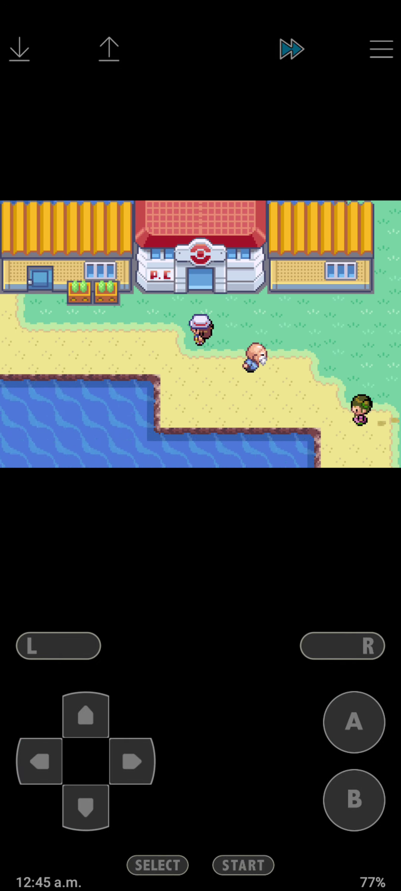
pyautogui.moveTo(86, 715); pyautogui.dragTo(86, 715)
pyautogui.click(353, 722)
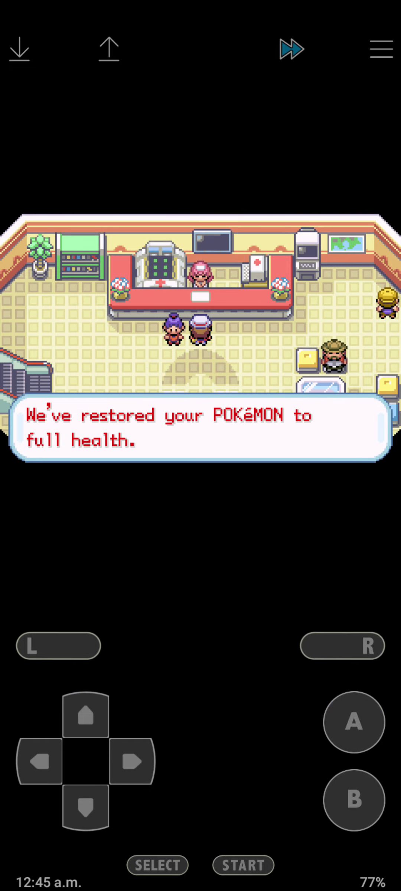
pyautogui.click(40, 761)
pyautogui.click(355, 721)
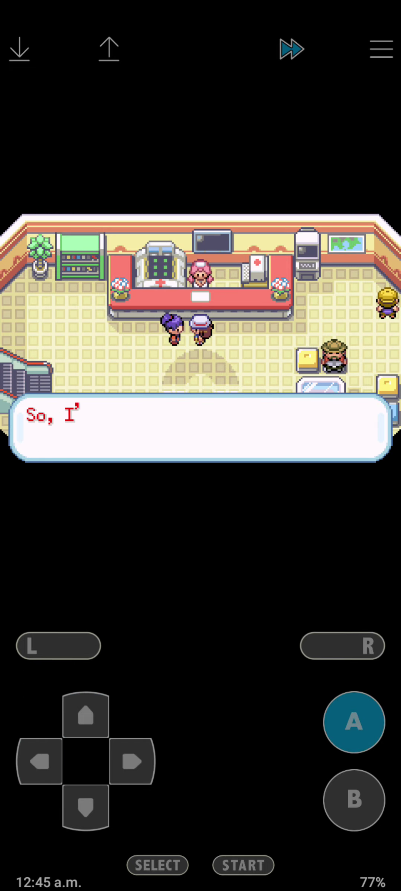
pyautogui.click(353, 721)
pyautogui.moveTo(86, 806); pyautogui.dragTo(86, 807)
# Visit the nearby house and talk to the man inside.
pyautogui.click(40, 761)
pyautogui.moveTo(86, 716); pyautogui.dragTo(86, 715)
pyautogui.click(354, 721)
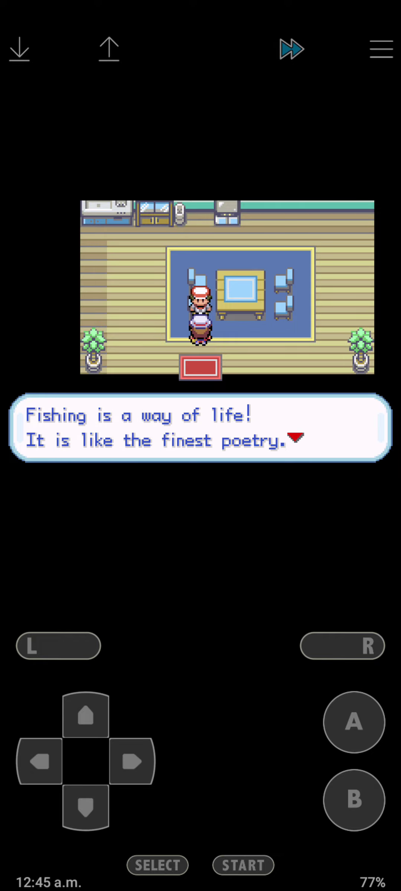
pyautogui.click(354, 722)
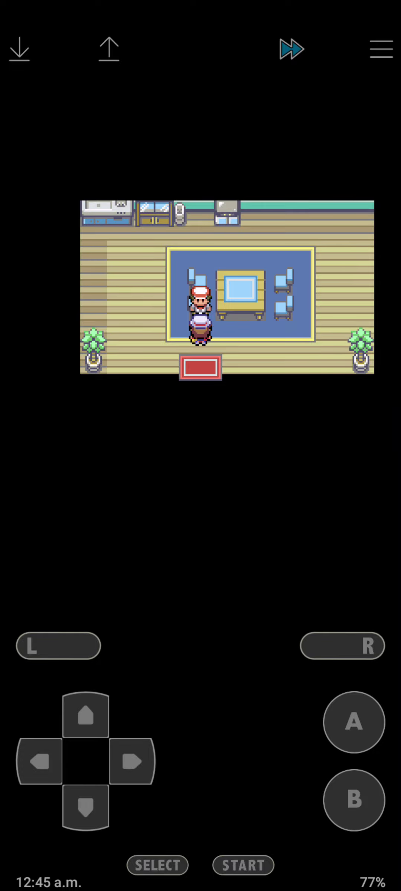
pyautogui.moveTo(86, 807); pyautogui.dragTo(85, 807)
# Enter the Pokémon Fan Club and talk to the chairman for the Bike Voucher.
pyautogui.click(132, 762)
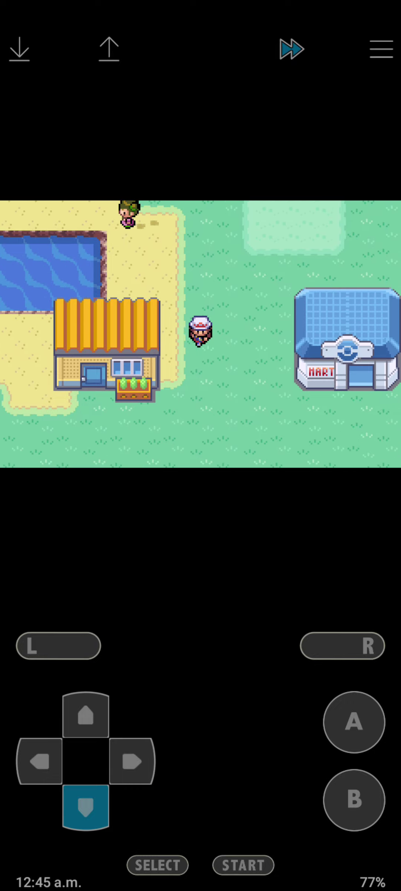
pyautogui.click(40, 761)
pyautogui.moveTo(39, 761); pyautogui.dragTo(40, 761)
pyautogui.click(85, 715)
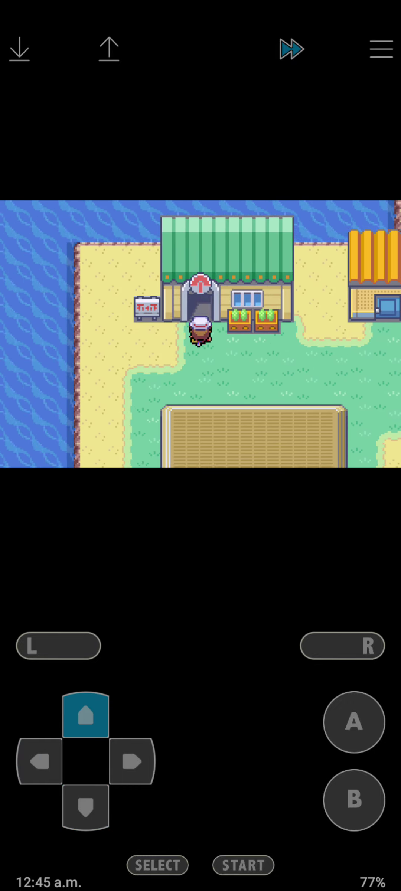
pyautogui.click(40, 761)
pyautogui.click(85, 716)
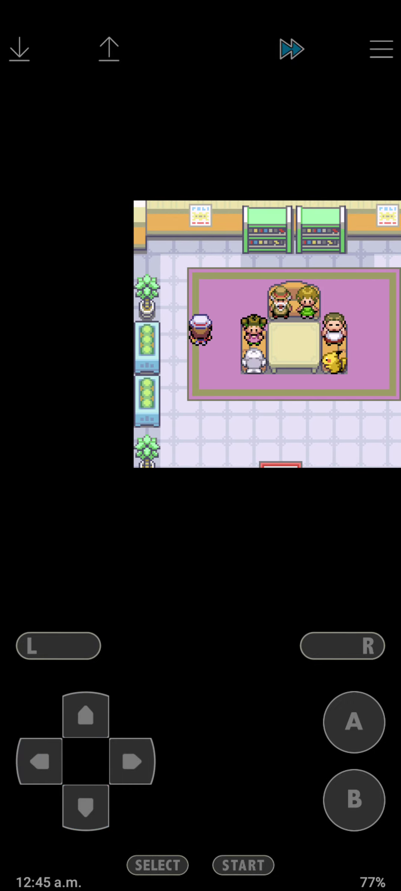
pyautogui.click(85, 715)
pyautogui.click(131, 761)
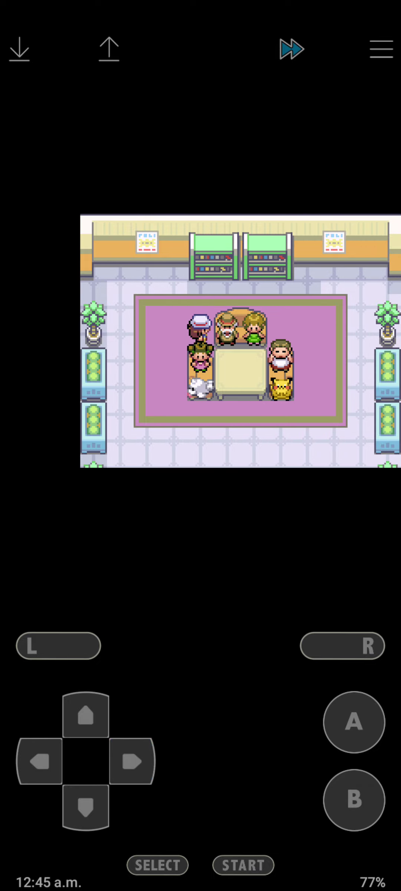
pyautogui.click(354, 722)
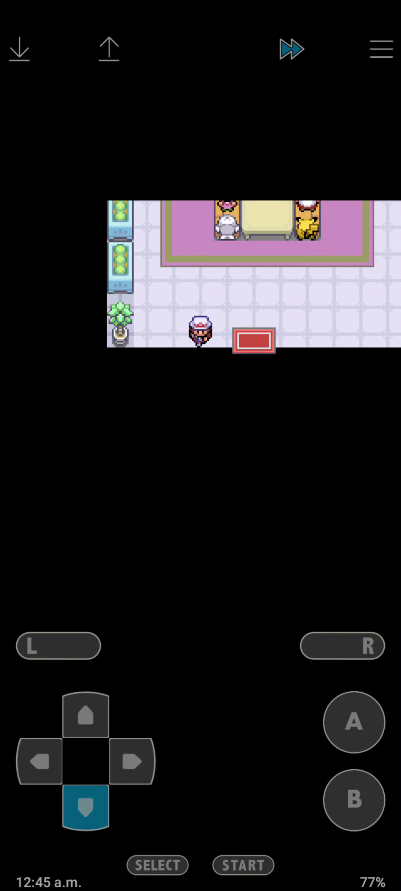
# Walk out of Vermilion past the Poké Mart and north up Route 6 to the gate.
pyautogui.click(132, 761)
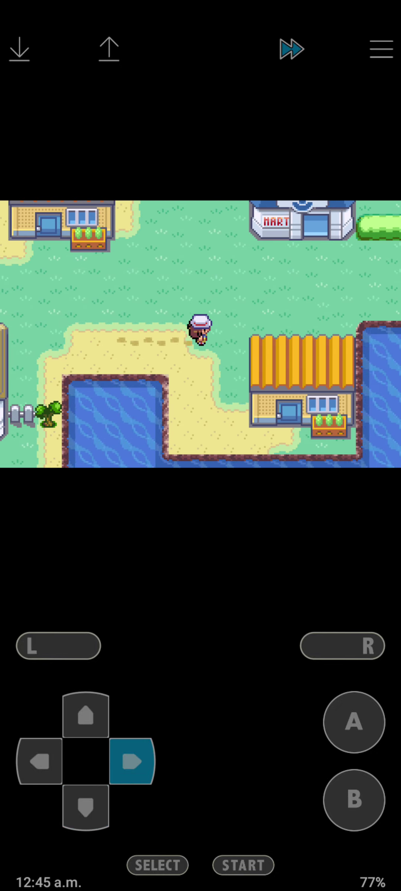
pyautogui.click(85, 715)
pyautogui.click(132, 761)
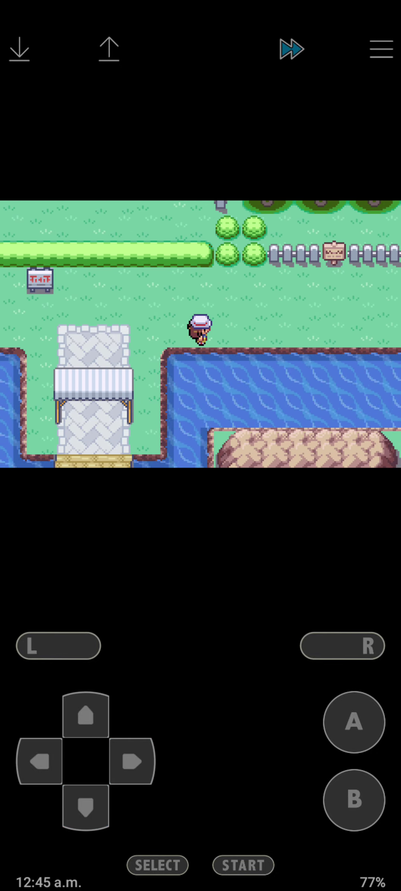
pyautogui.click(40, 761)
pyautogui.click(85, 715)
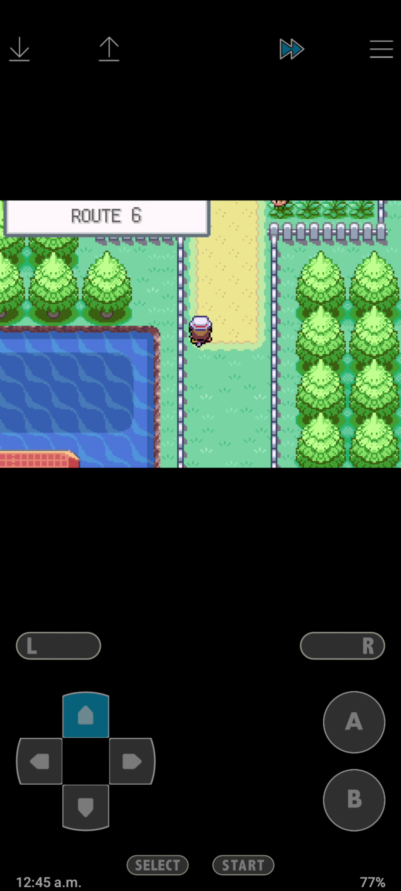
pyautogui.click(132, 760)
pyautogui.click(87, 715)
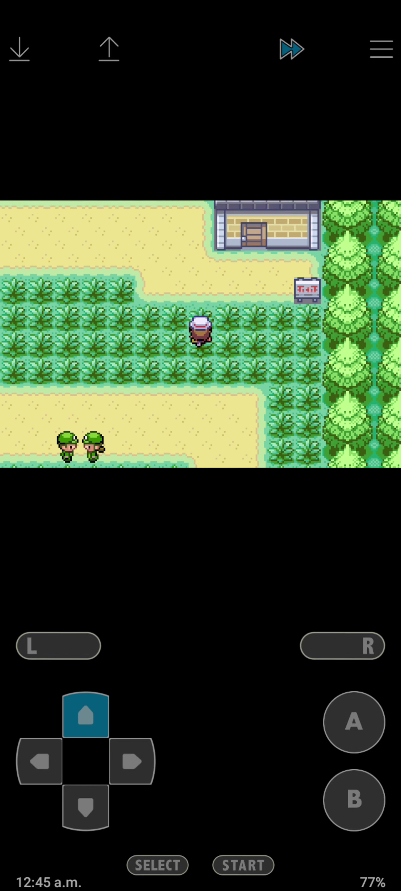
pyautogui.click(131, 762)
pyautogui.click(85, 807)
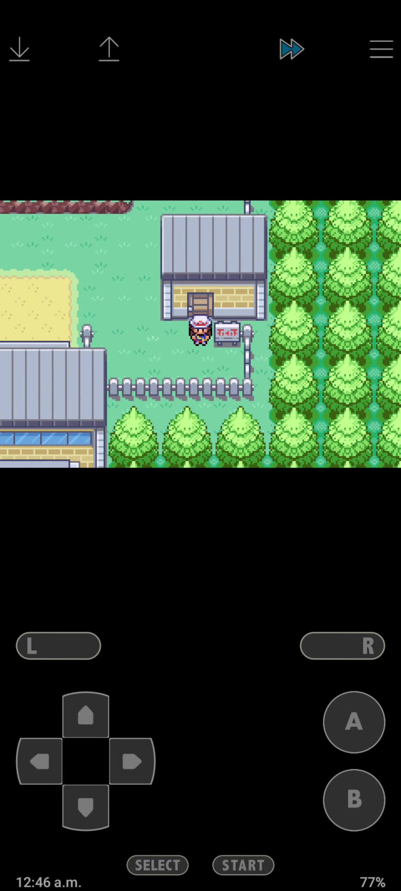
# Continue through the gate and Route 5 into Cerulean City and read the gym sign.
pyautogui.click(40, 760)
pyautogui.moveTo(86, 716); pyautogui.dragTo(86, 715)
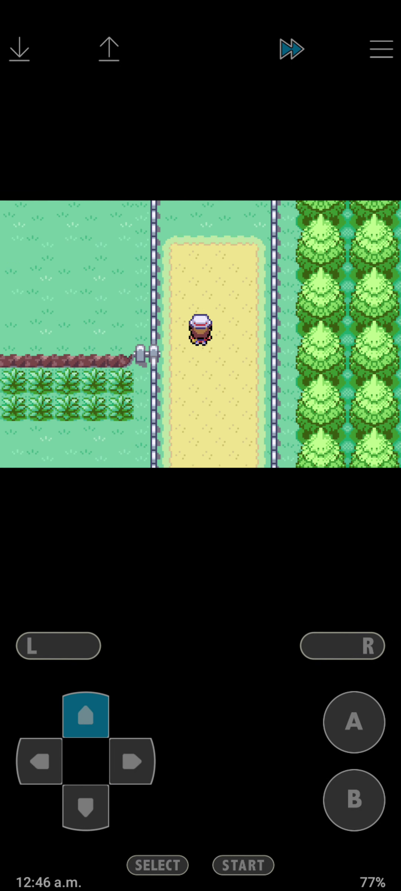
pyautogui.moveTo(131, 762); pyautogui.dragTo(132, 761)
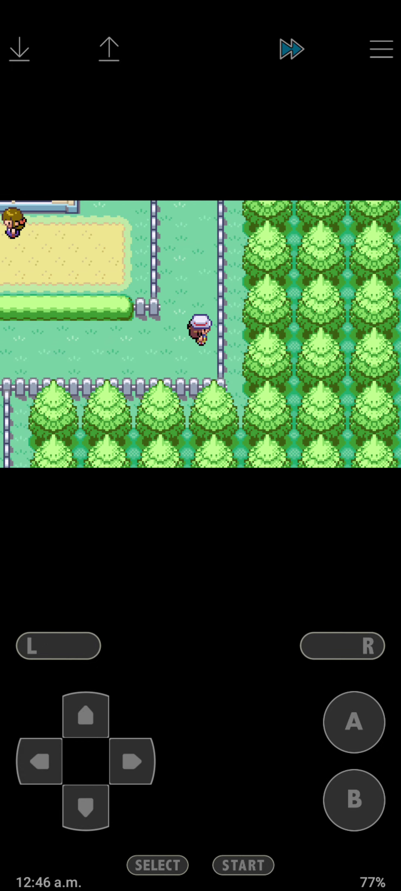
pyautogui.moveTo(86, 715); pyautogui.dragTo(86, 715)
pyautogui.moveTo(40, 761); pyautogui.dragTo(40, 762)
pyautogui.moveTo(86, 806); pyautogui.dragTo(85, 807)
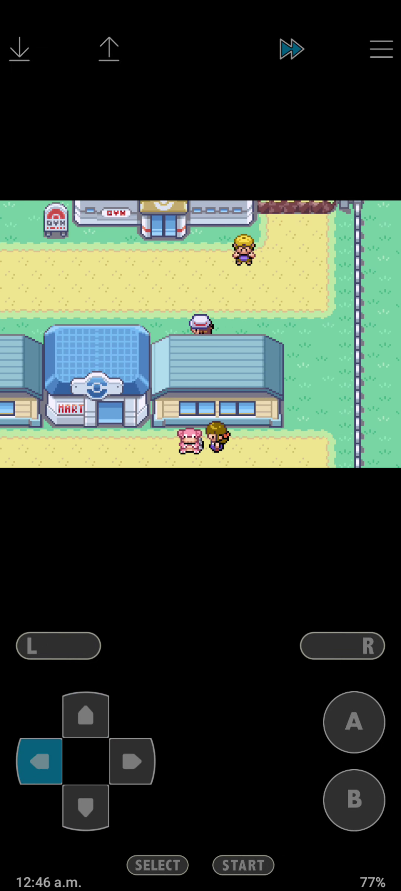
pyautogui.click(86, 715)
pyautogui.click(355, 722)
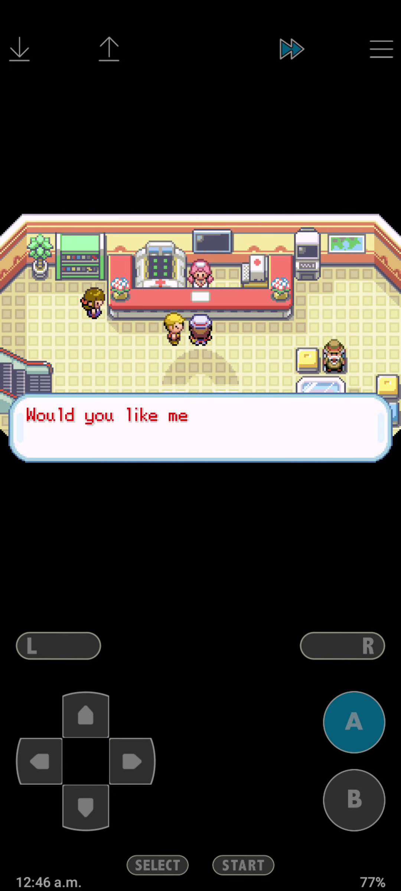
# Heal the party at Cerulean's Pokémon Center, step outside, and save via the emulator's save icon.
pyautogui.click(354, 722)
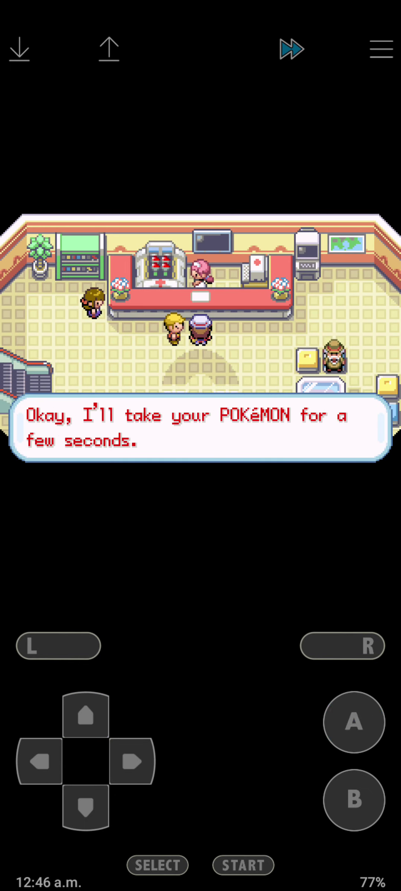
pyautogui.click(354, 722)
pyautogui.click(86, 806)
pyautogui.click(353, 722)
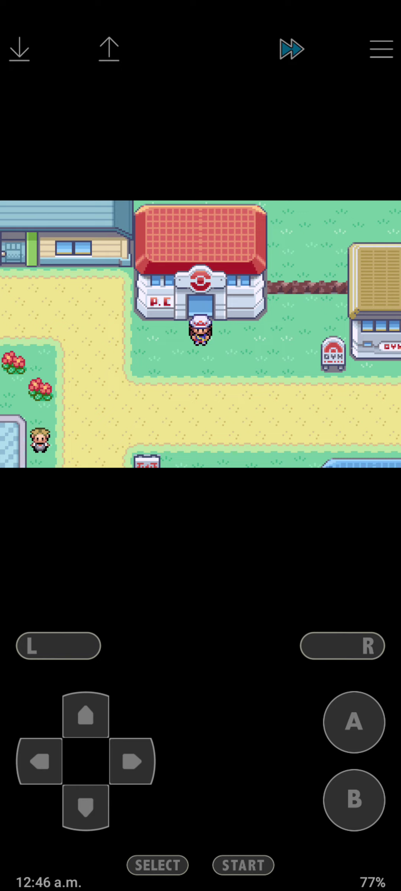
pyautogui.click(20, 50)
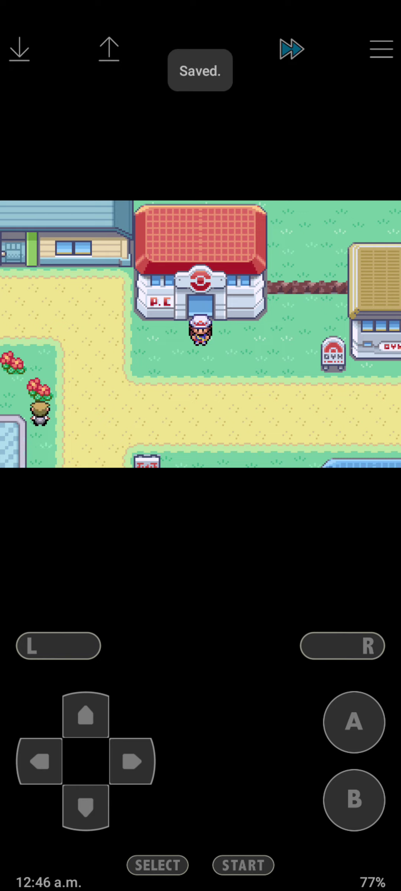